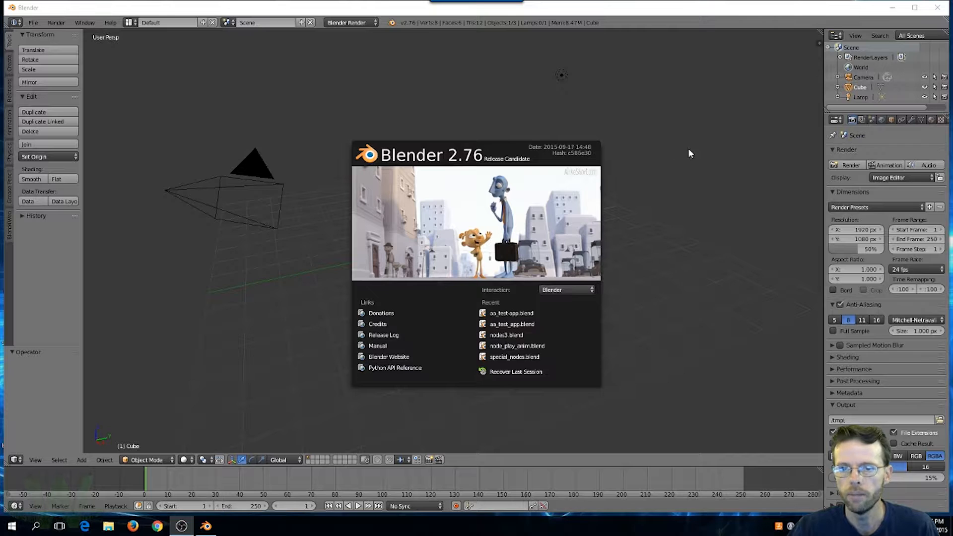
# - Dismiss the splash screen and set the render engine to Blend4Web
pyautogui.click(681, 150)
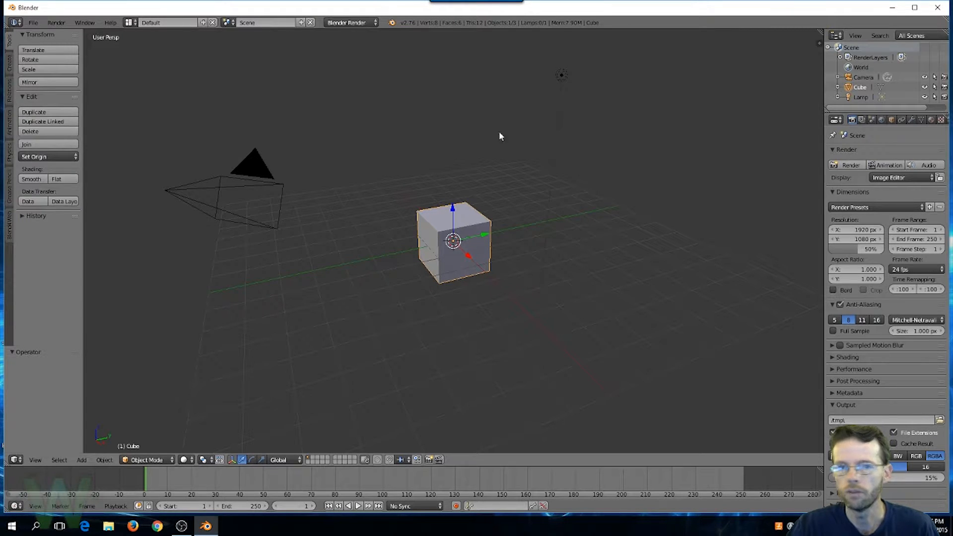
pyautogui.click(350, 22)
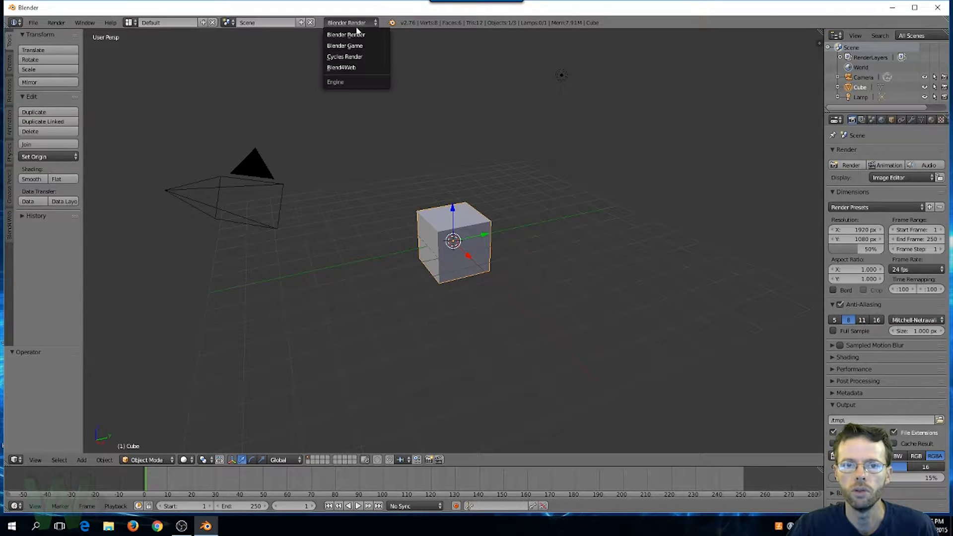
pyautogui.click(408, 121)
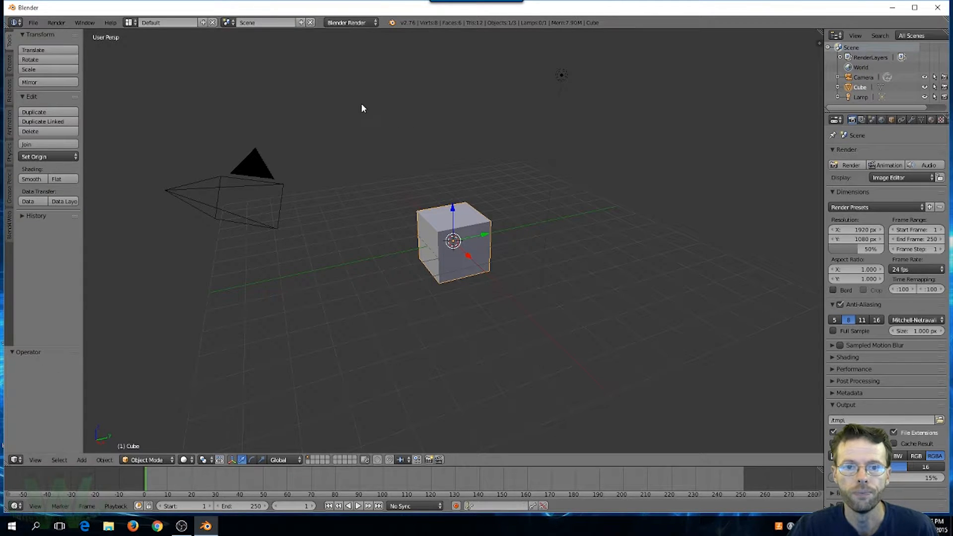
pyautogui.click(350, 25)
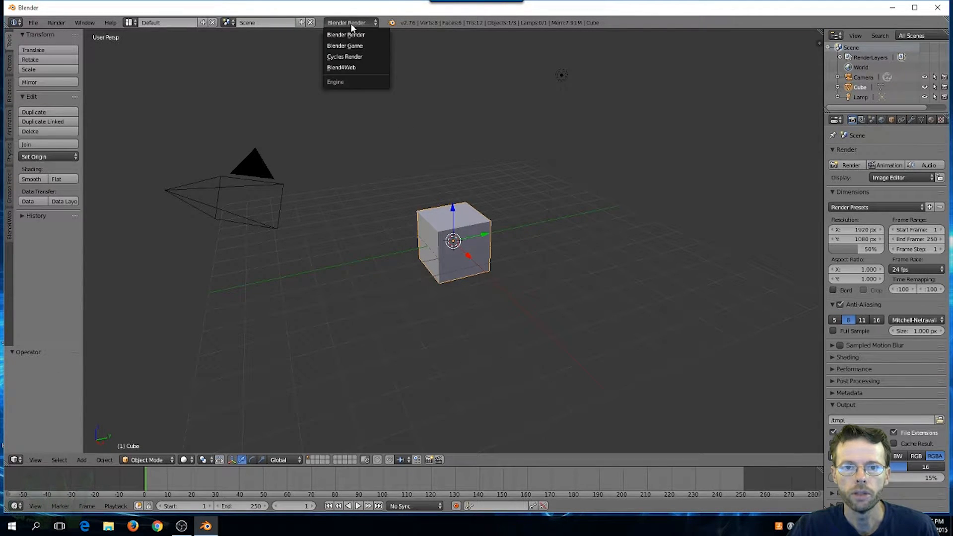
pyautogui.click(357, 69)
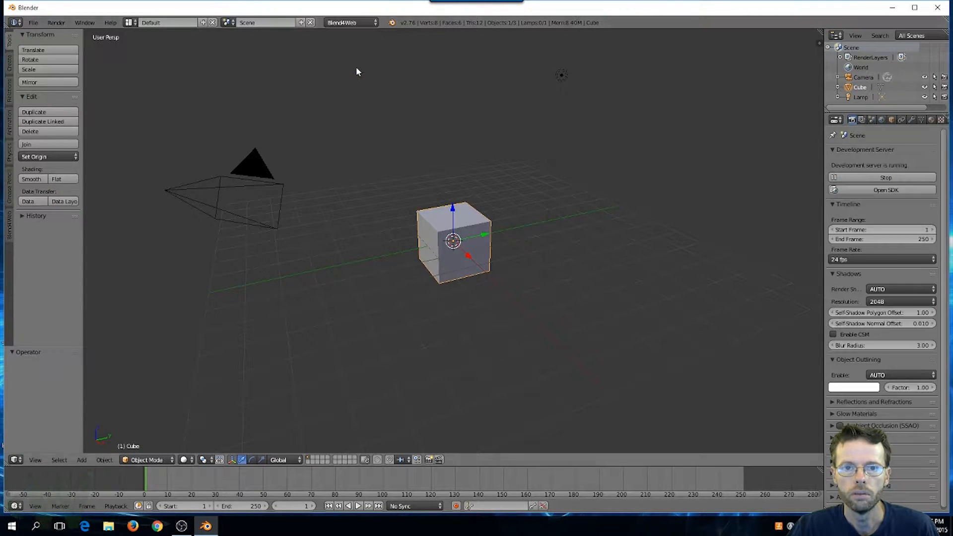
# - Open the Blend4Web SDK's Project Manager in the browser and hide the stock projects from its list
pyautogui.click(864, 191)
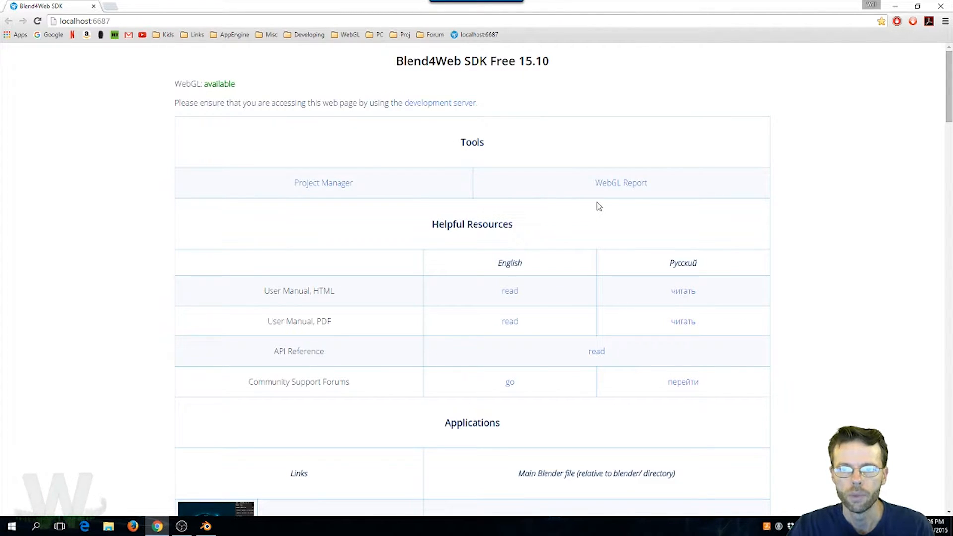
pyautogui.click(346, 191)
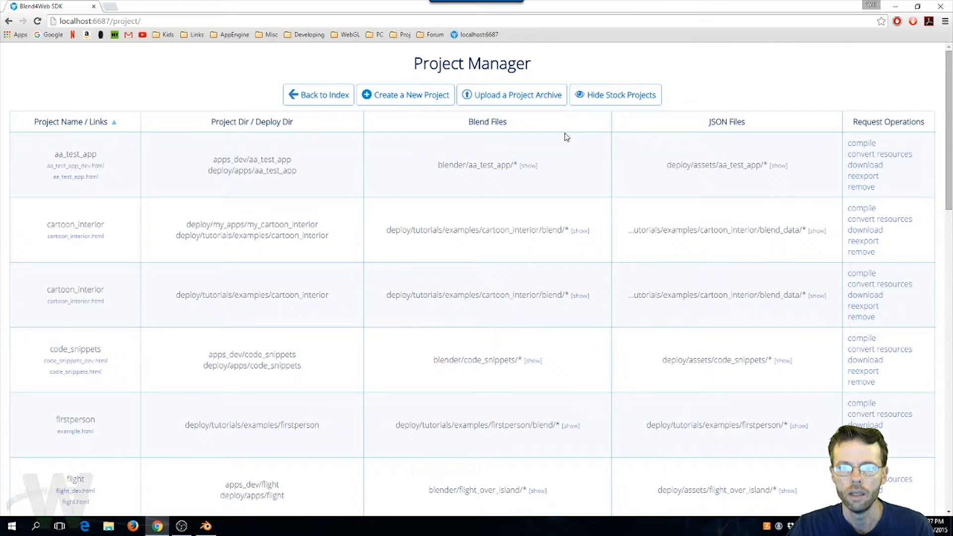
pyautogui.scroll(-7, 128, 189)
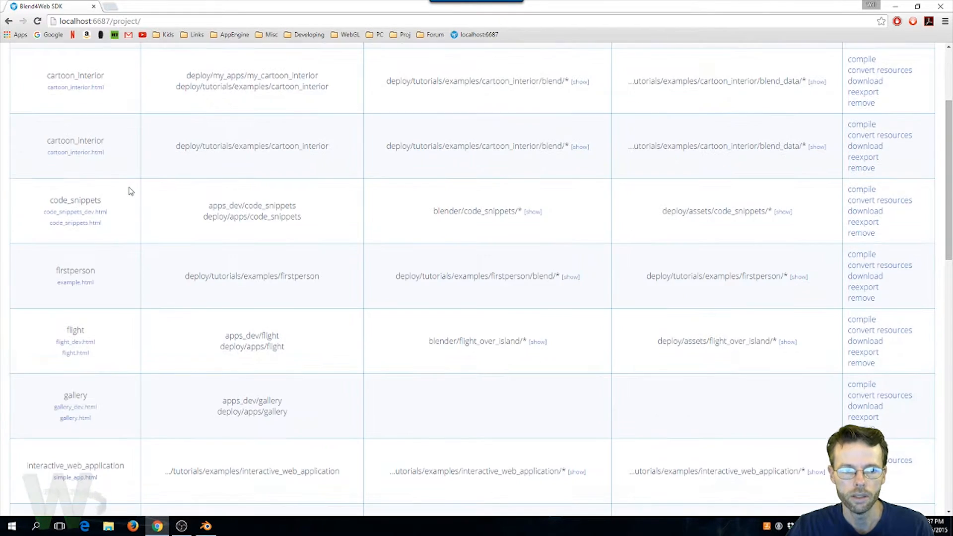
pyautogui.scroll(-9, 125, 231)
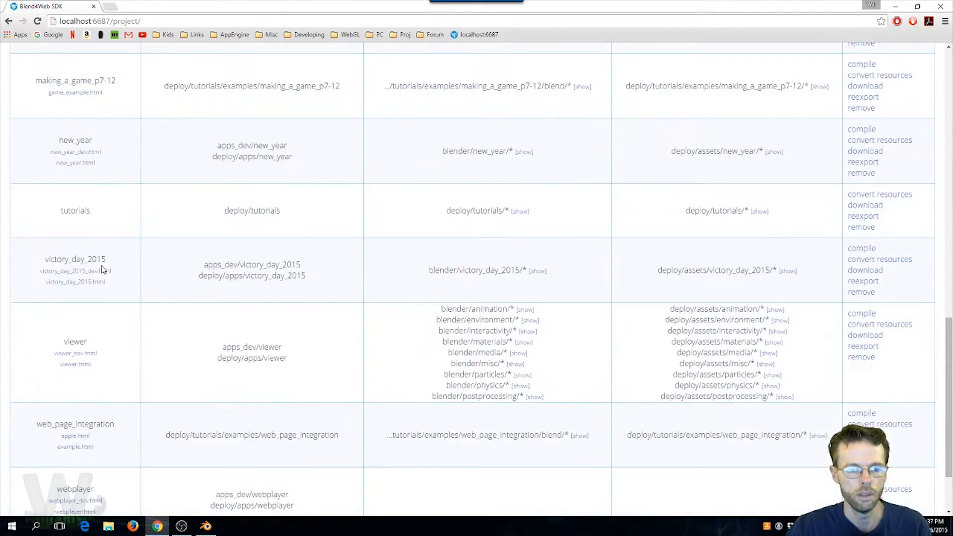
pyautogui.scroll(11, 106, 283)
pyautogui.scroll(5, 113, 296)
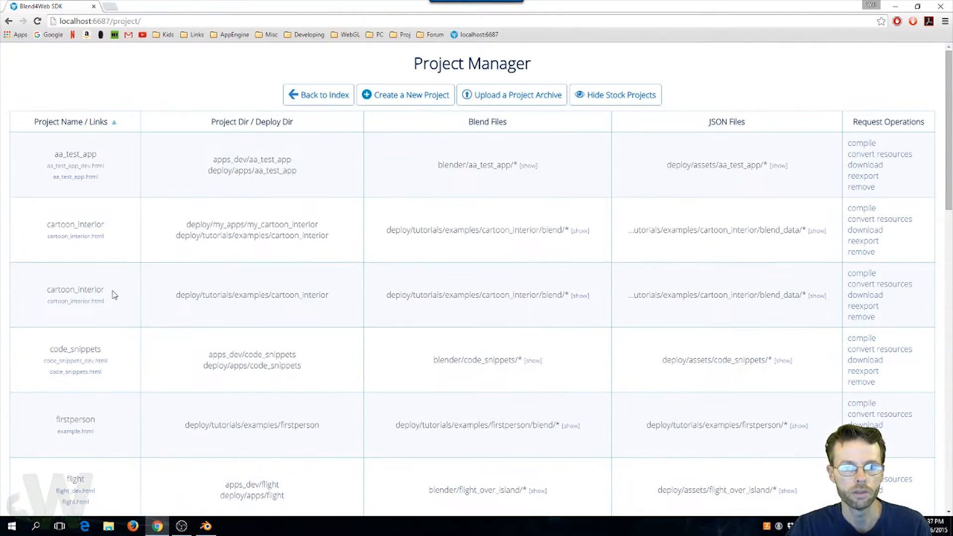
pyautogui.scroll(-6, 103, 239)
pyautogui.scroll(-12, 104, 241)
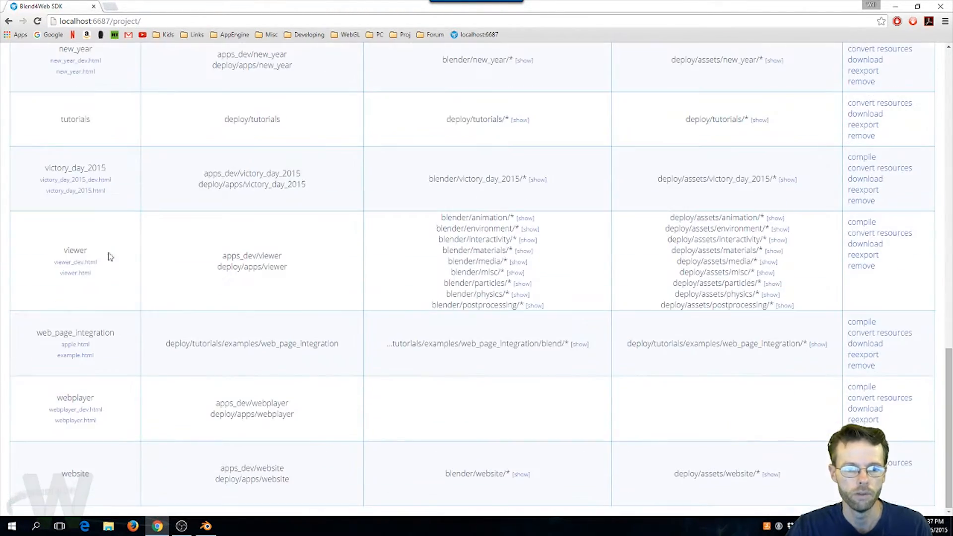
pyautogui.scroll(16, 109, 255)
pyautogui.scroll(2, 116, 274)
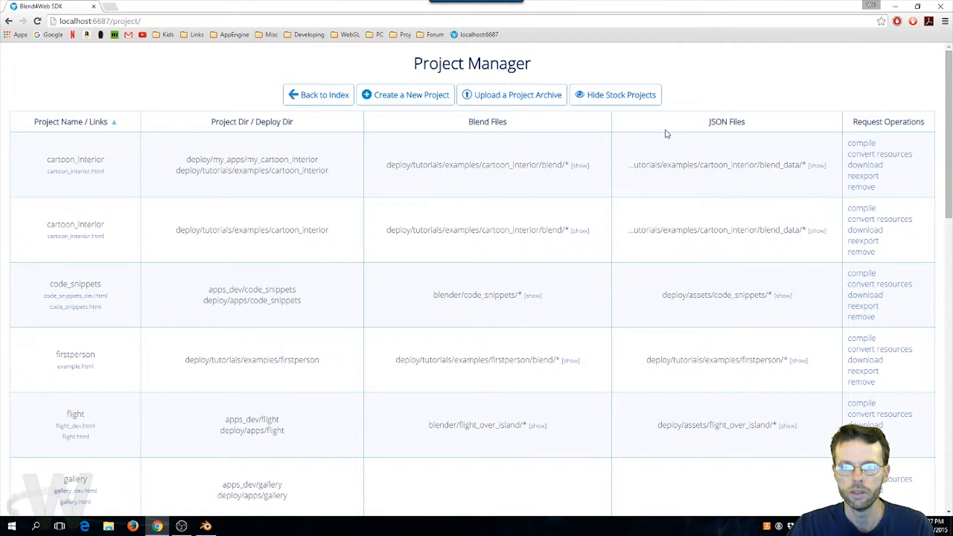
pyautogui.click(612, 97)
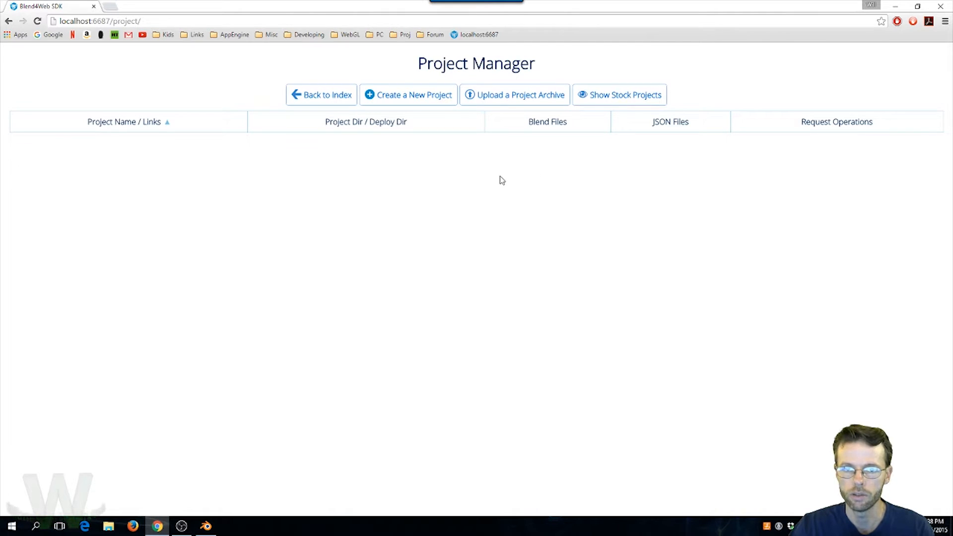
# - Create a new project named my_test_app with application and scene starter files, and return to the project list
pyautogui.click(401, 97)
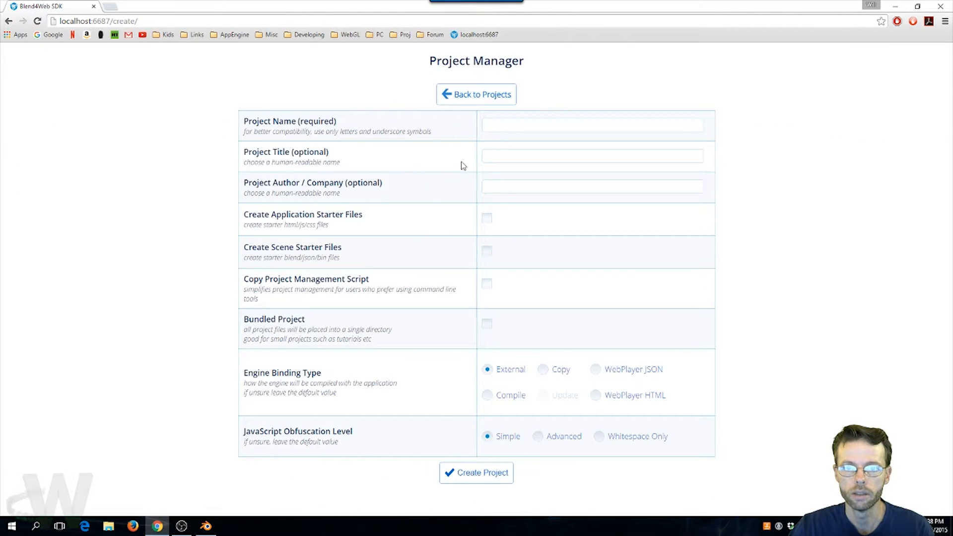
pyautogui.click(498, 126)
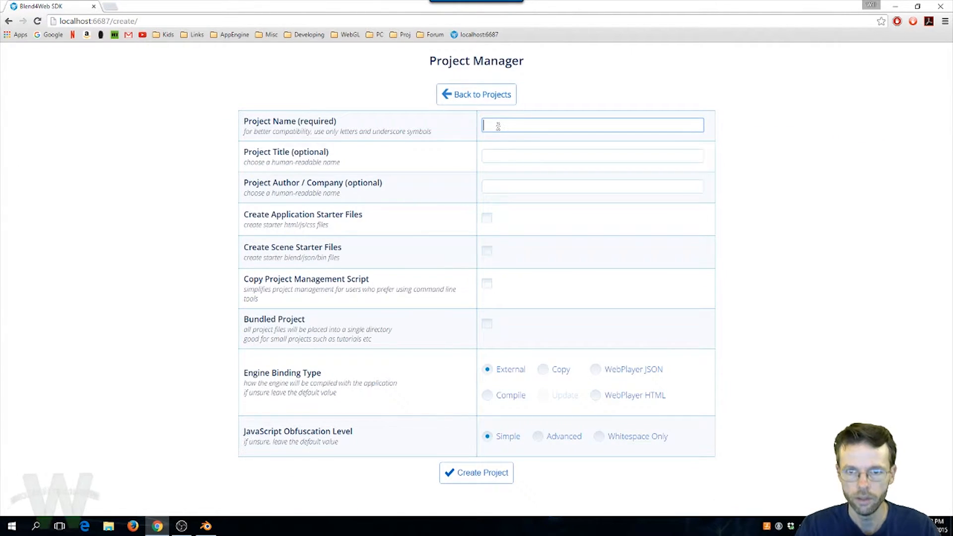
pyautogui.write('my_test_app')
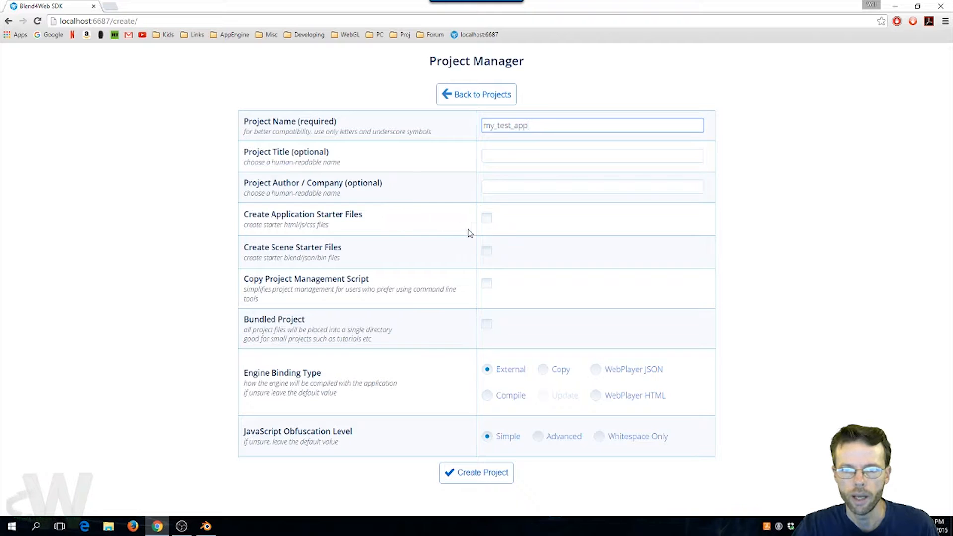
pyautogui.click(487, 220)
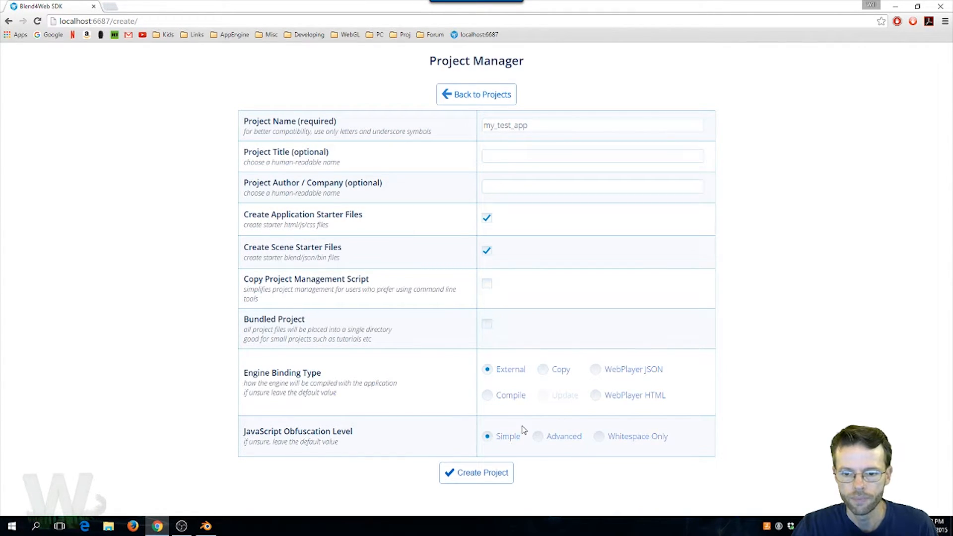
pyautogui.click(485, 475)
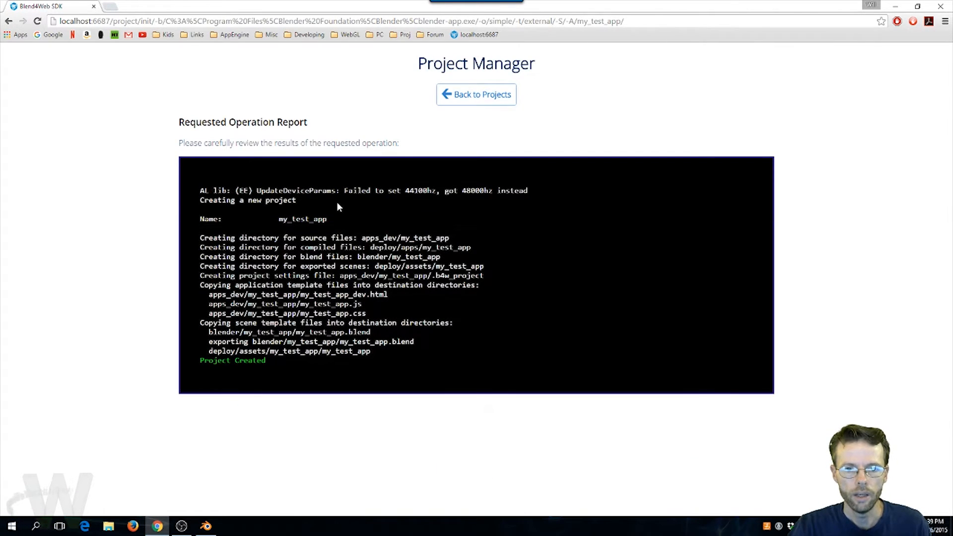
pyautogui.click(475, 98)
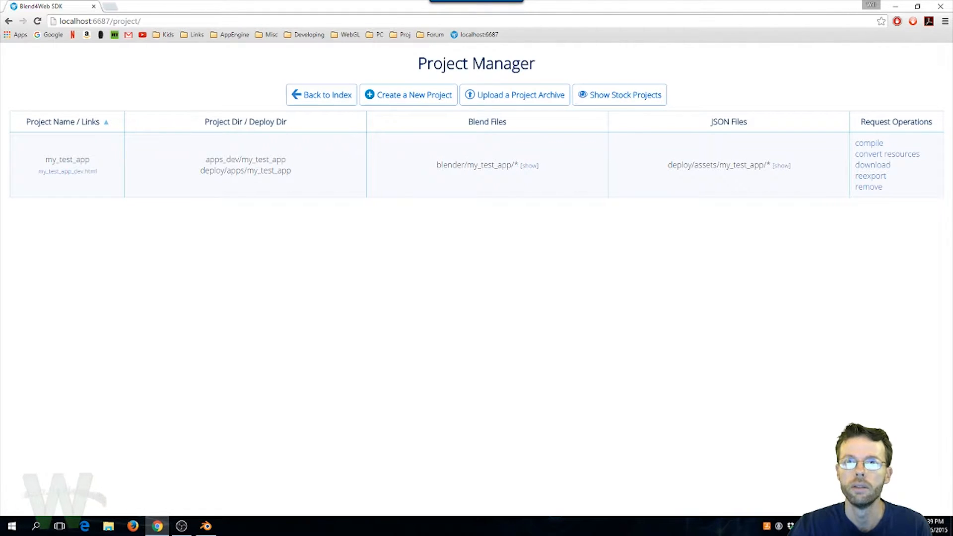
# - Switch to File Explorer and open the my_test_app folder inside C:\blend4web\apps_dev
pyautogui.hotkey('alt', 'Tab')
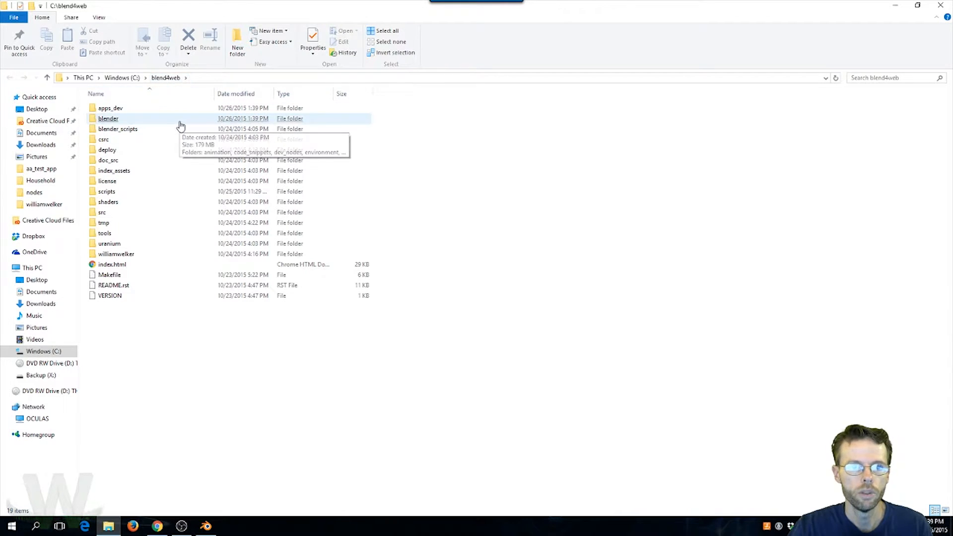
pyautogui.click(159, 119)
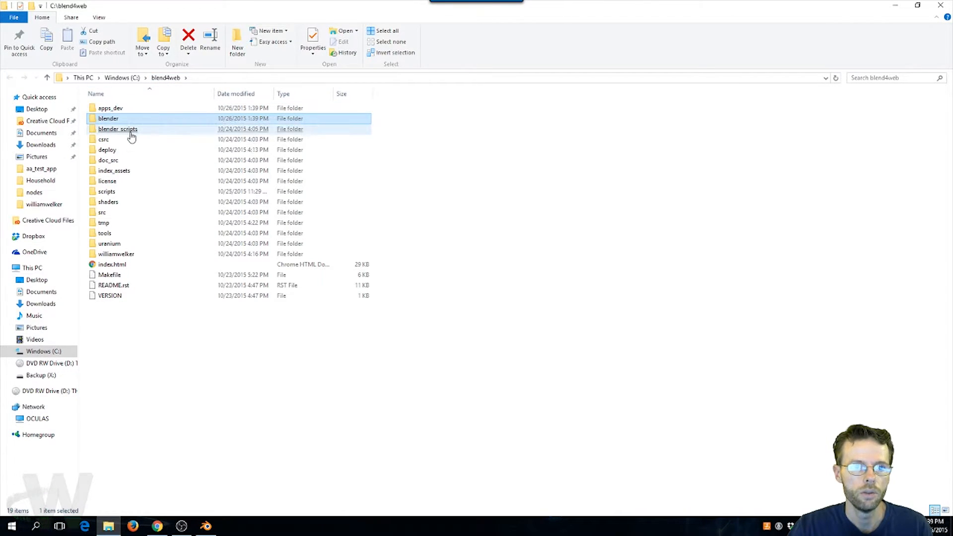
pyautogui.click(115, 110)
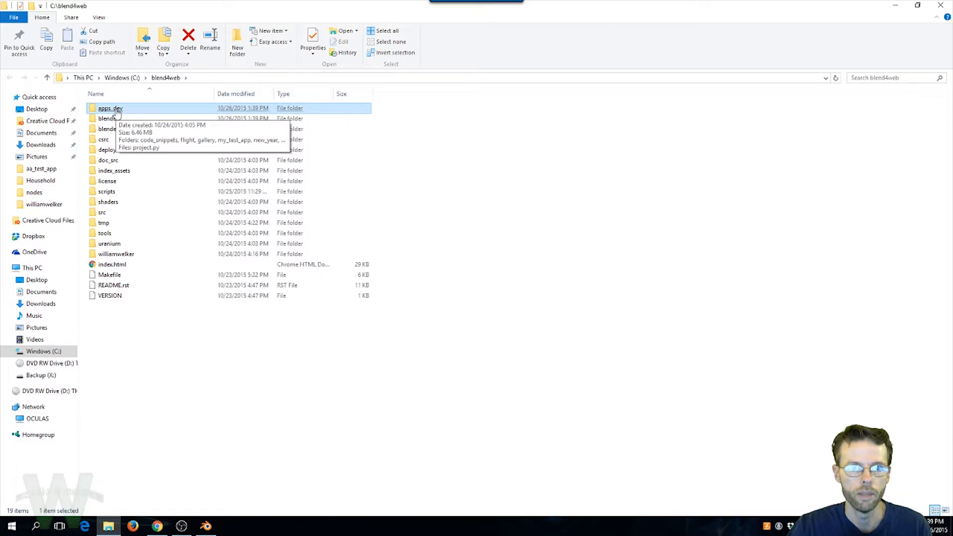
pyautogui.doubleClick(116, 109)
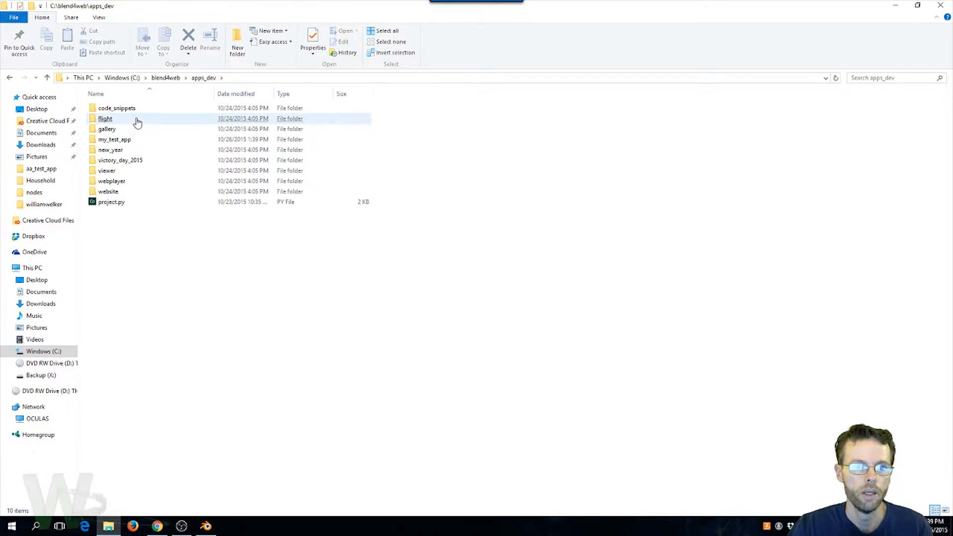
pyautogui.click(126, 143)
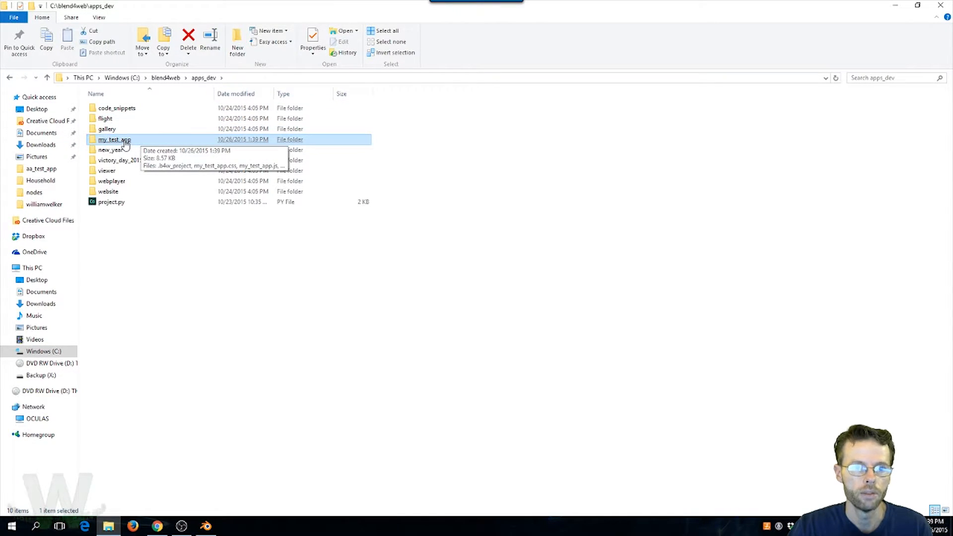
pyautogui.doubleClick(126, 143)
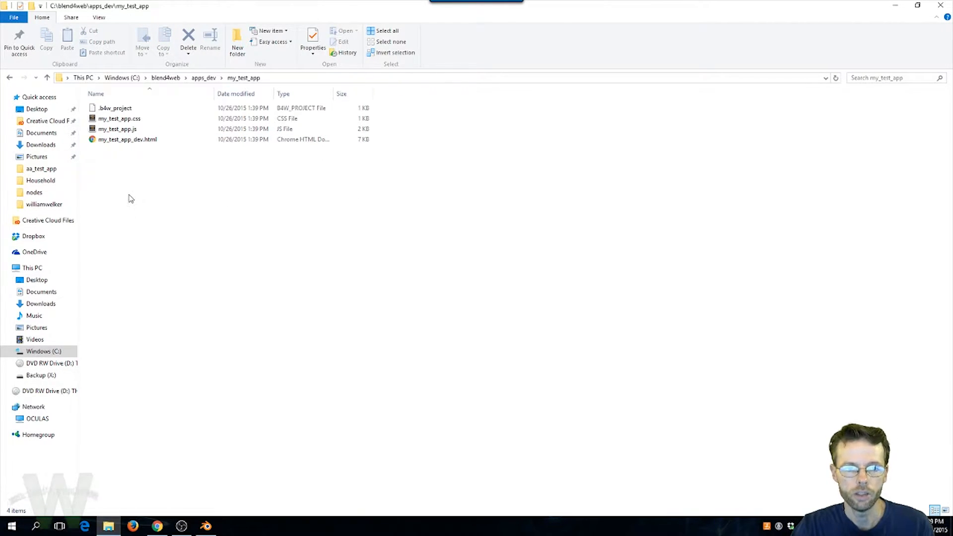
# - Open the .b4w_project file in Sublime Text and highlight the entries in its paths section
pyautogui.click(111, 111)
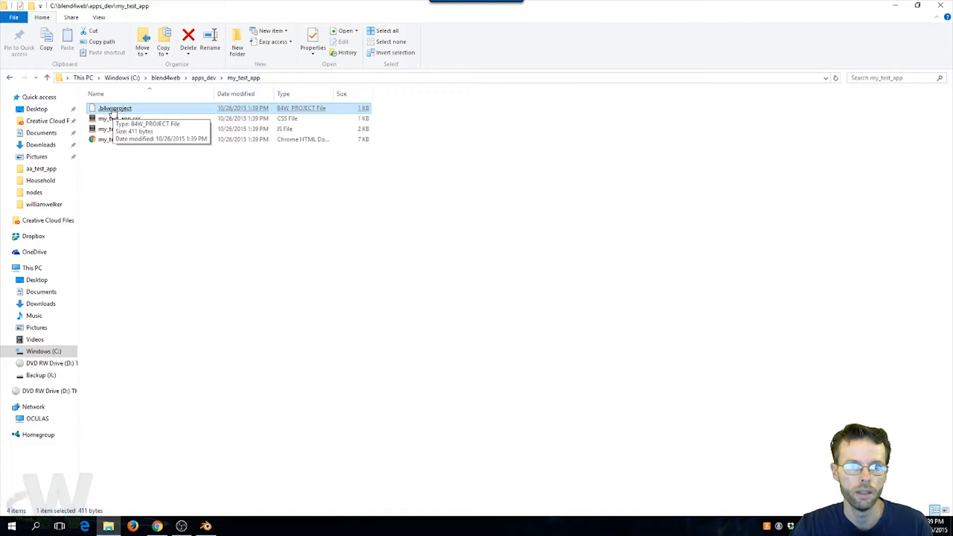
pyautogui.rightClick(114, 112)
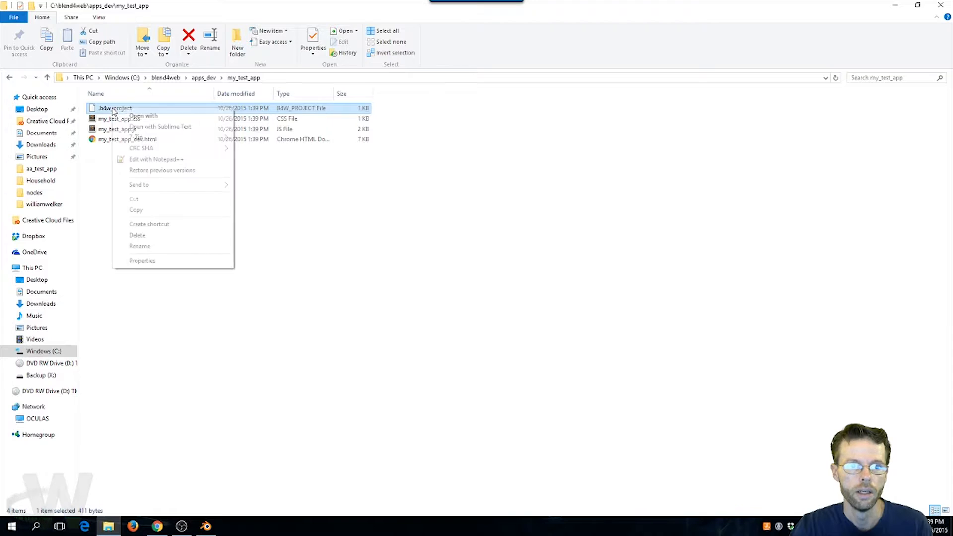
pyautogui.click(158, 128)
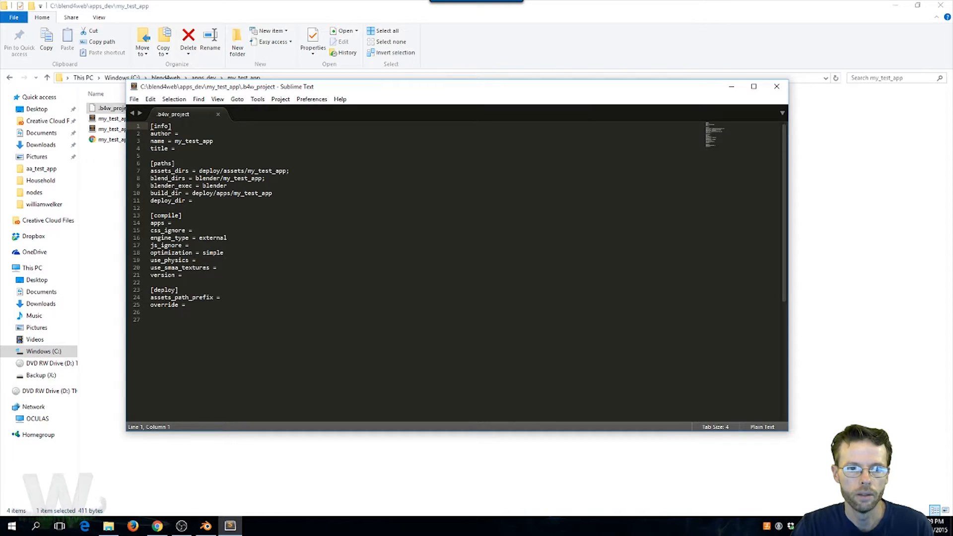
pyautogui.moveTo(152, 172); pyautogui.dragTo(228, 201)
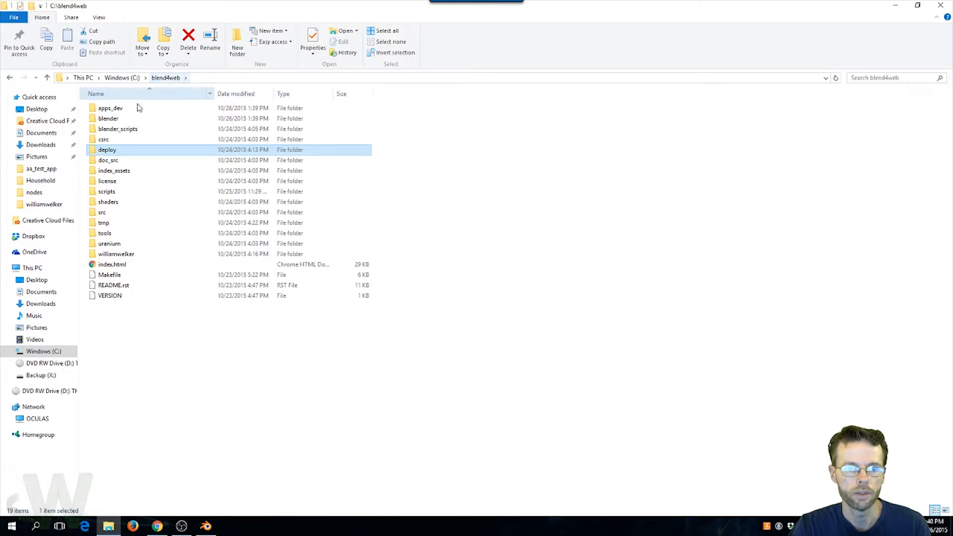
# - Open the starter scene from the blender\my_test_app folder in Blender and examine its logo cube from several angles
pyautogui.doubleClick(119, 120)
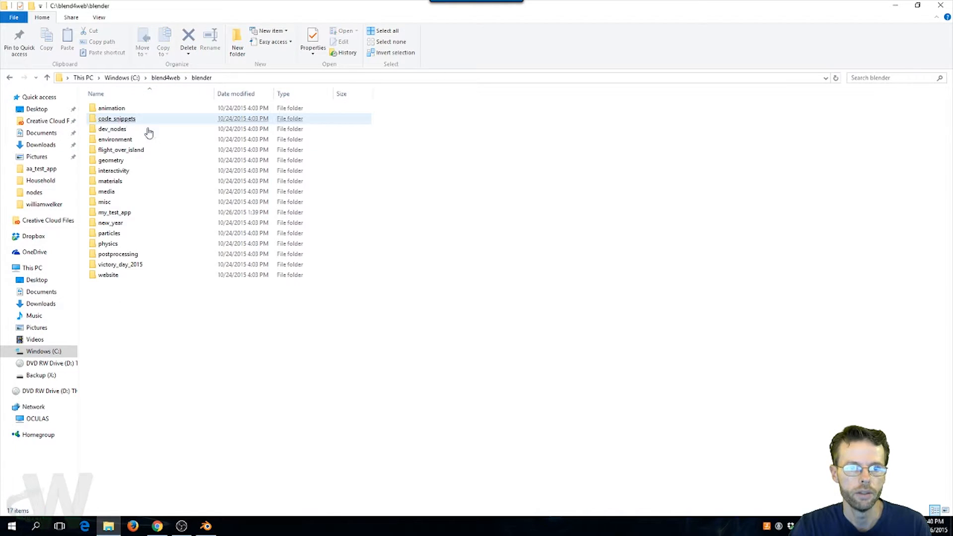
pyautogui.doubleClick(119, 213)
pyautogui.doubleClick(116, 108)
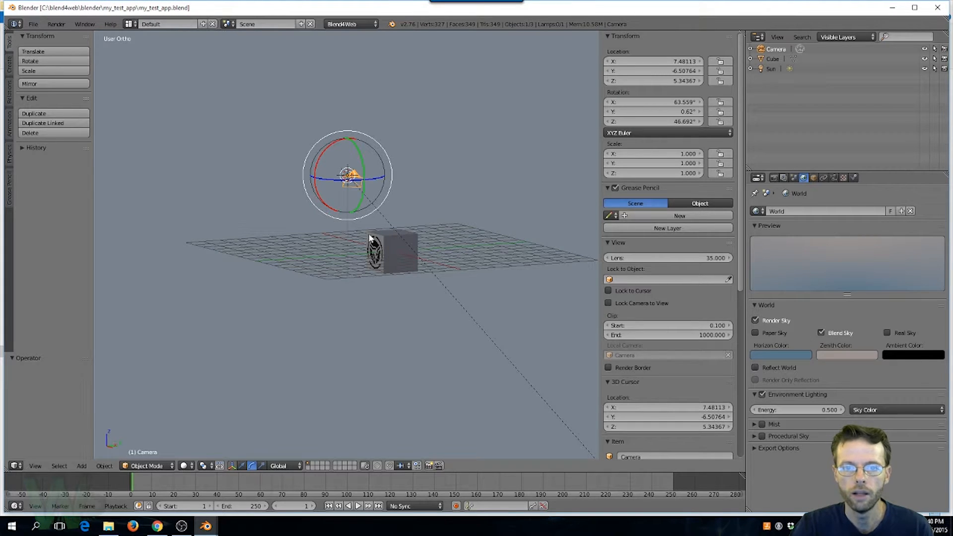
pyautogui.moveTo(305, 410); pyautogui.dragTo(409, 312, button='middle')
pyautogui.moveTo(351, 275); pyautogui.dragTo(368, 263, button='middle')
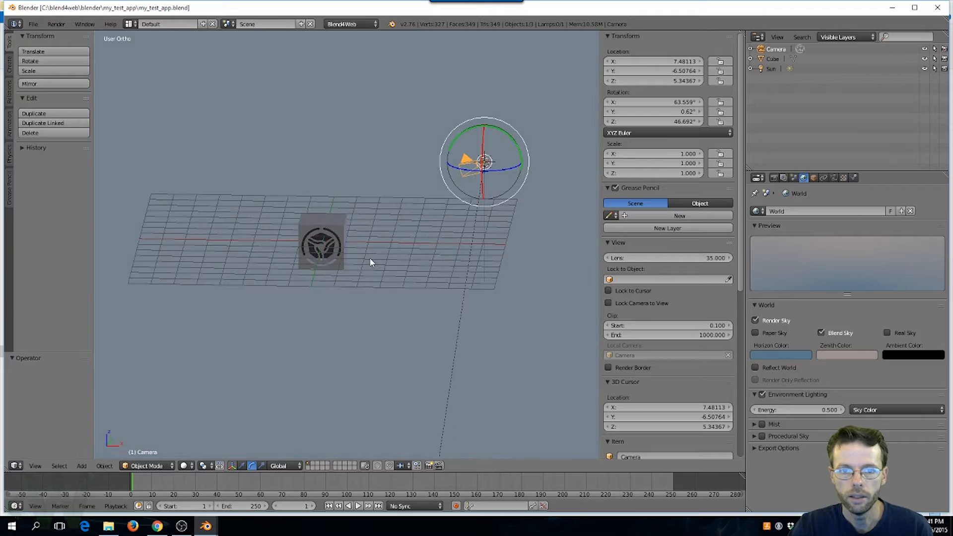
pyautogui.scroll(5, 347, 263)
pyautogui.moveTo(353, 296); pyautogui.dragTo(366, 273, button='middle')
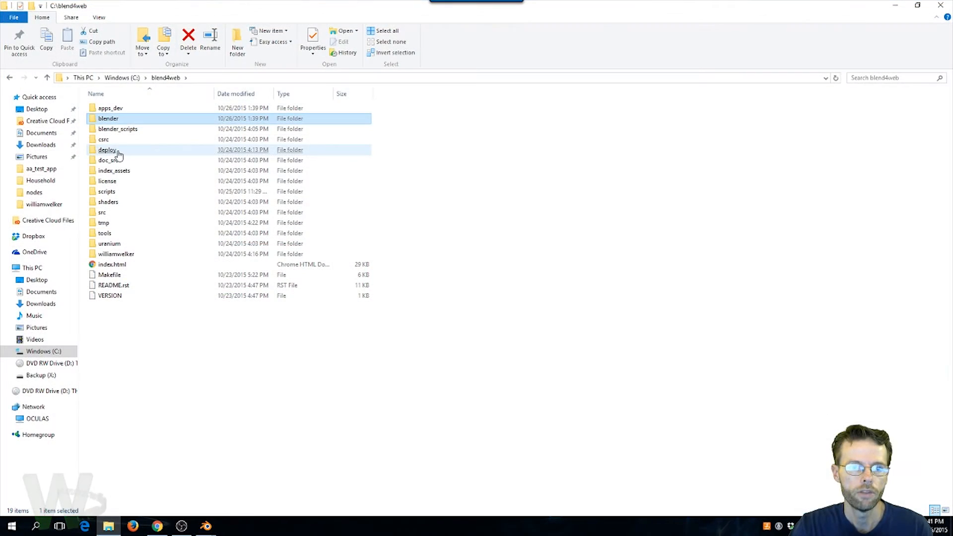
# - Open the deploy\apps\my_test_app folder inside C:\blend4web to check its contents
pyautogui.doubleClick(116, 150)
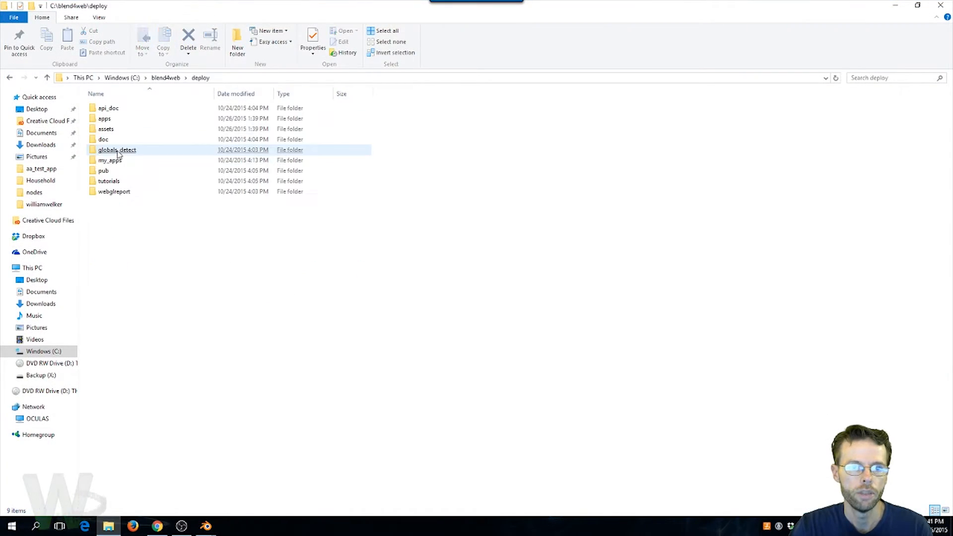
pyautogui.doubleClick(115, 122)
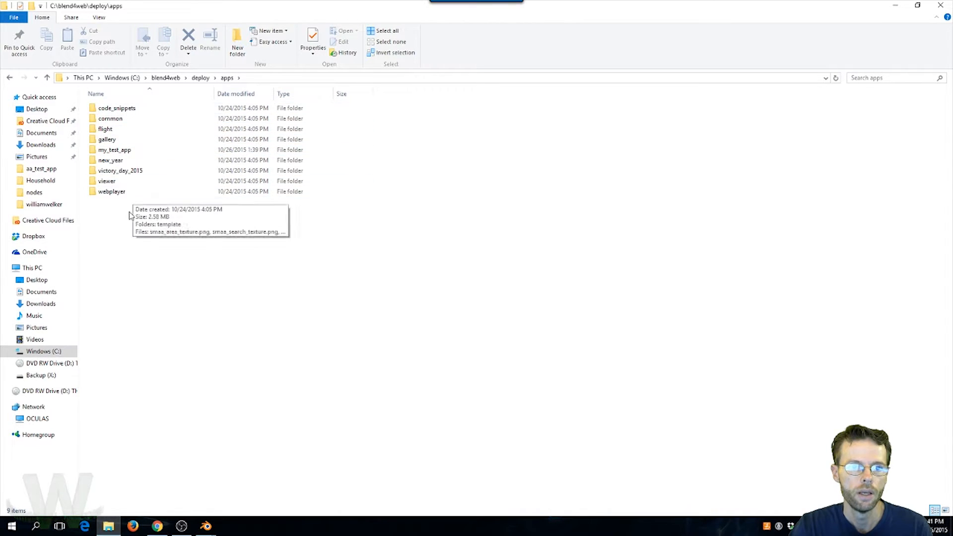
pyautogui.doubleClick(128, 152)
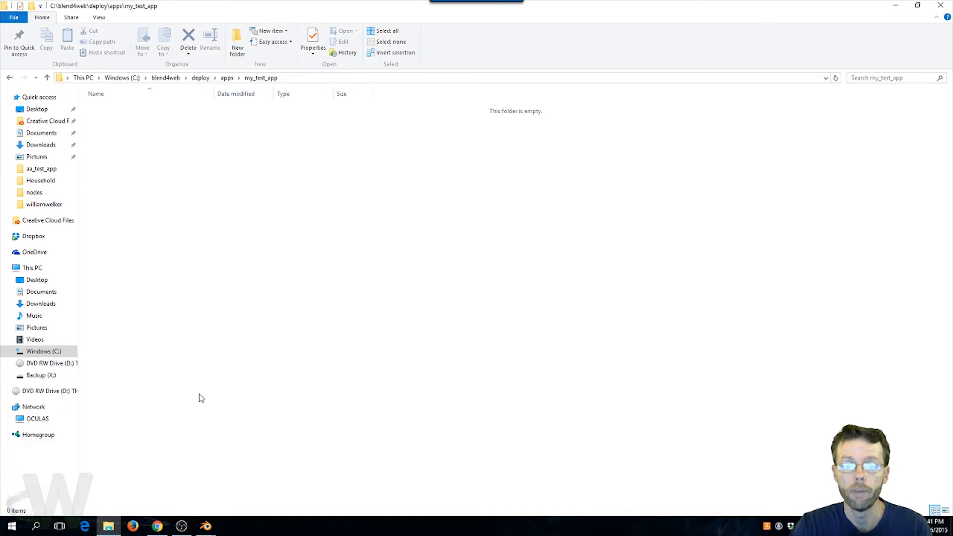
# - Switch to Chrome, return to the Project Manager's project list and compile my_test_app
pyautogui.click(157, 526)
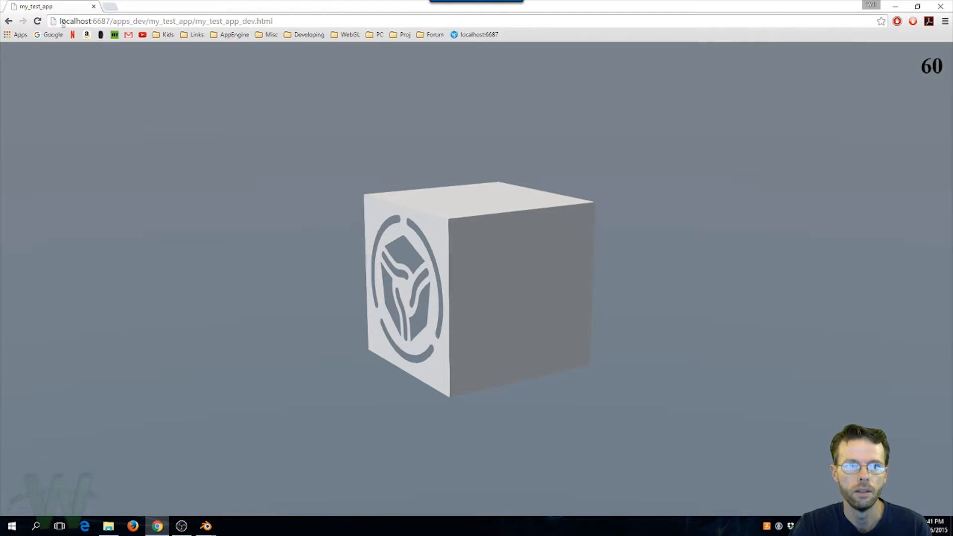
pyautogui.click(8, 21)
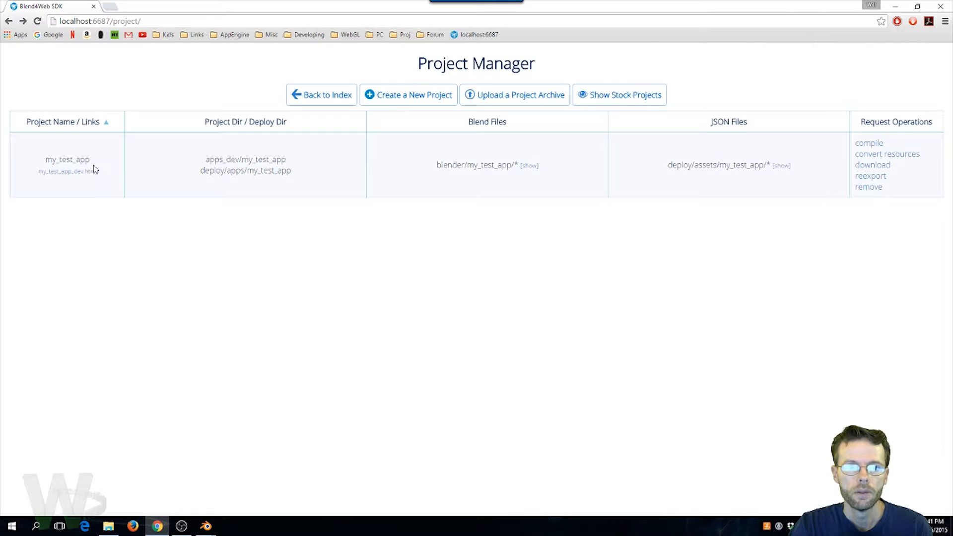
pyautogui.click(871, 145)
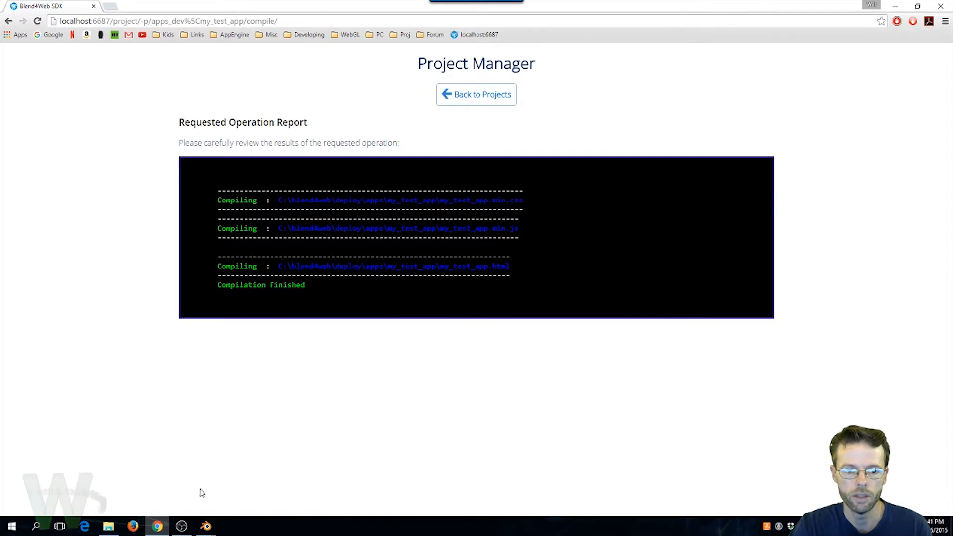
# - Switch to File Explorer, open the compiled my_test_app.html from deploy\apps\my_test_app in Chrome, and close its tab
pyautogui.click(109, 526)
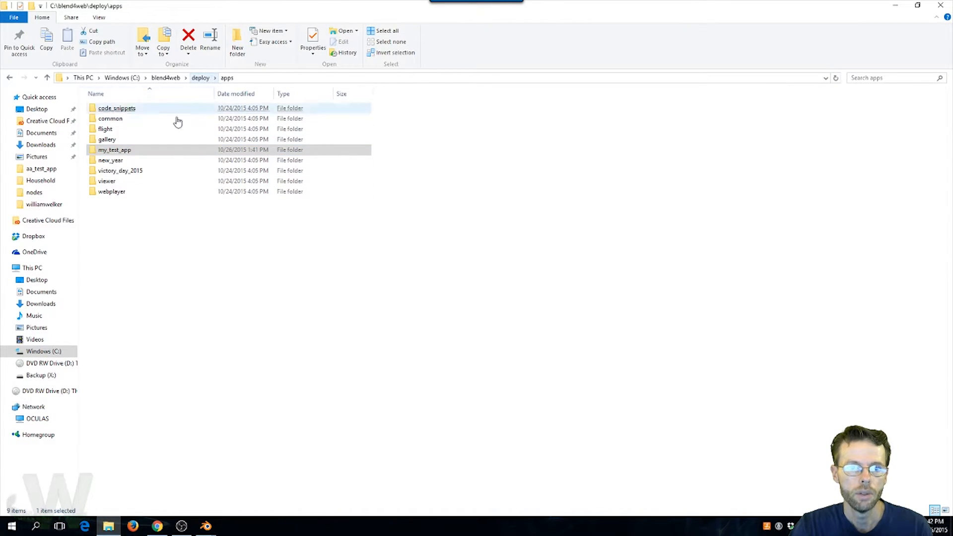
pyautogui.doubleClick(130, 152)
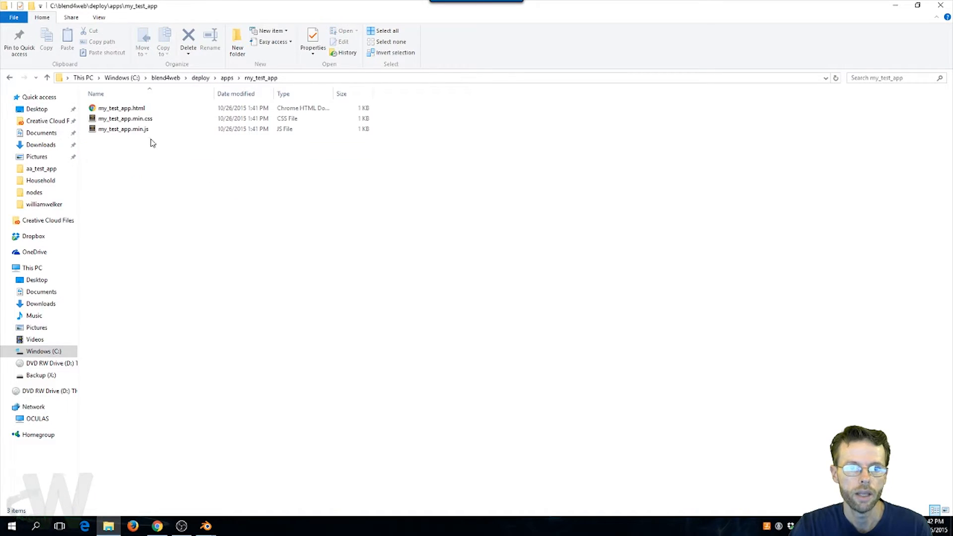
pyautogui.click(129, 112)
pyautogui.doubleClick(131, 113)
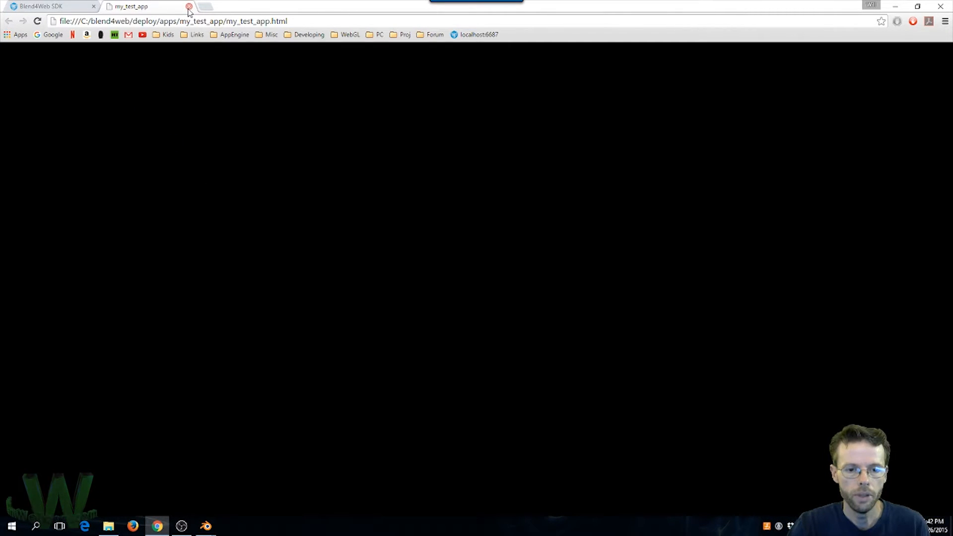
pyautogui.click(189, 7)
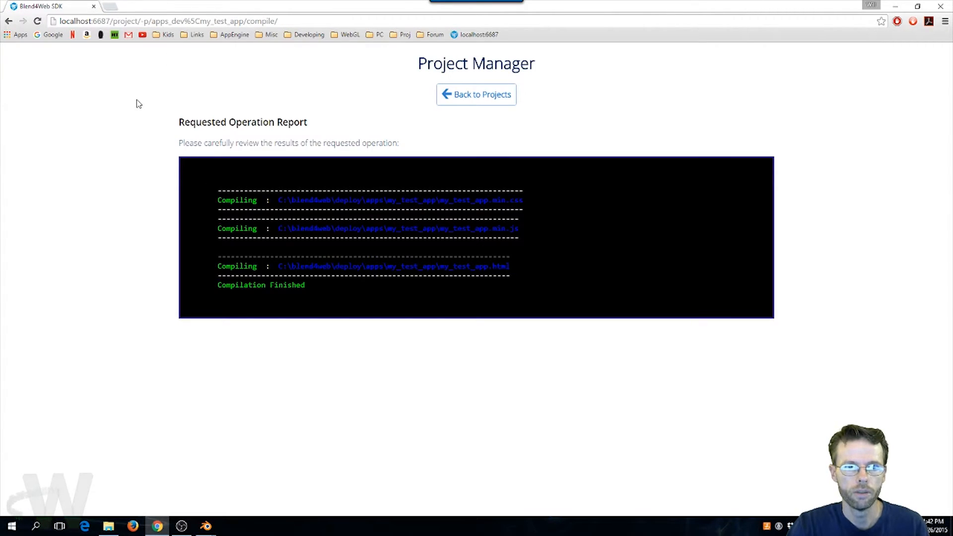
# - Reload the project list through the SDK index, run my_test_app.html from it, and orbit around the logo cube
pyautogui.click(7, 22)
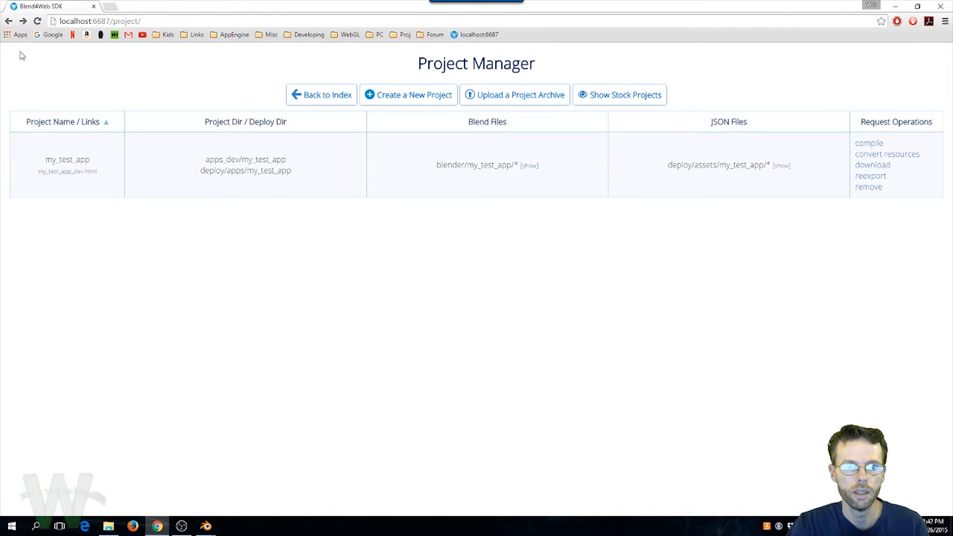
pyautogui.click(318, 94)
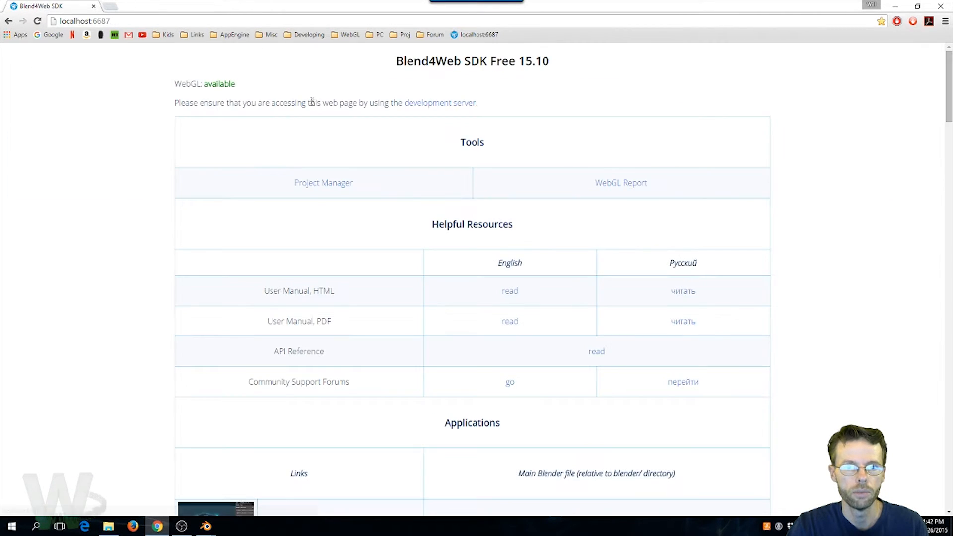
pyautogui.click(321, 184)
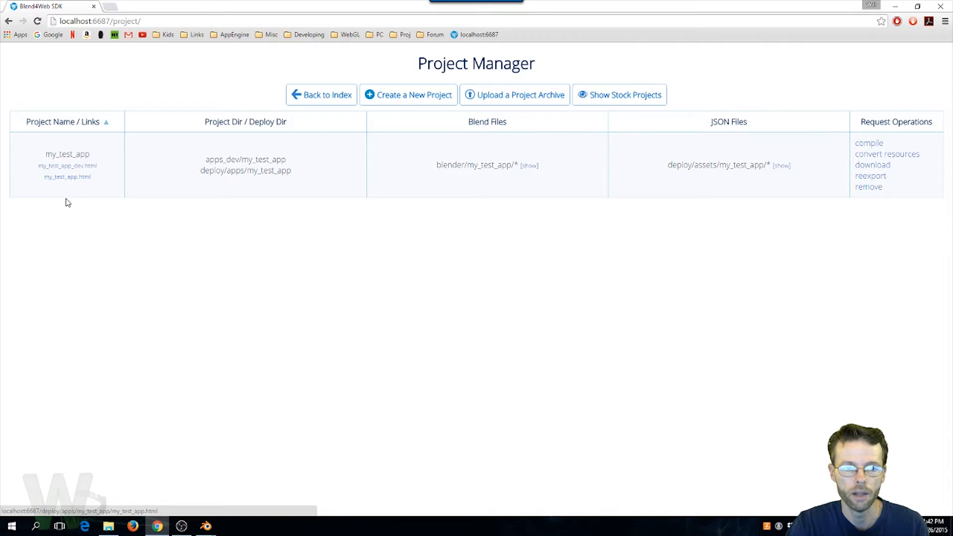
pyautogui.click(68, 179)
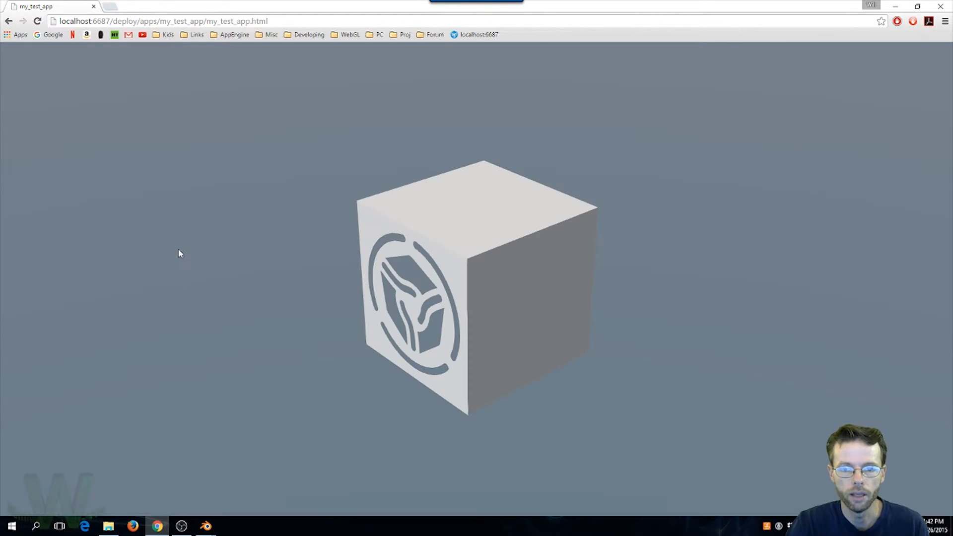
pyautogui.moveTo(296, 282); pyautogui.dragTo(190, 168)
pyautogui.click(9, 21)
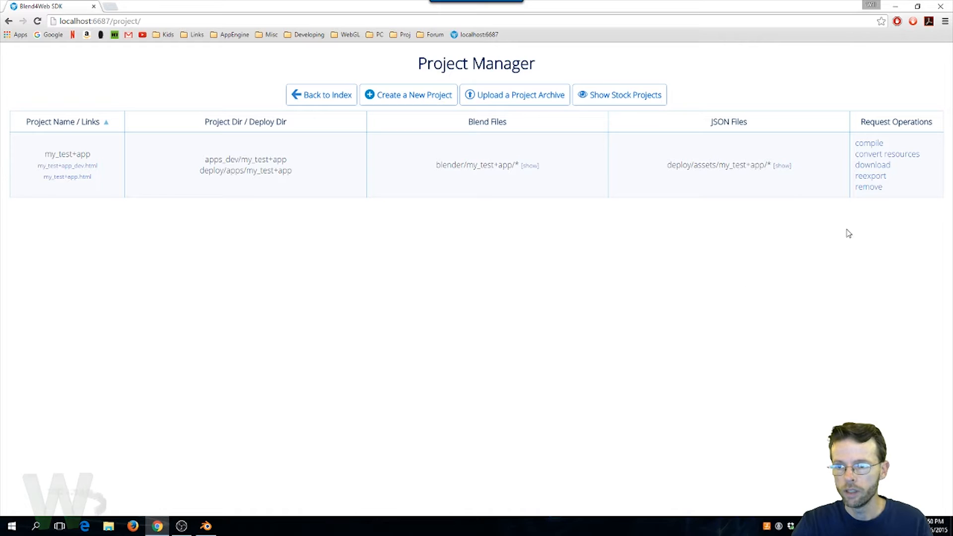
# - Download the my_test+app project archive, open the downloaded my_test+app.zip, and return to the project list
pyautogui.click(879, 166)
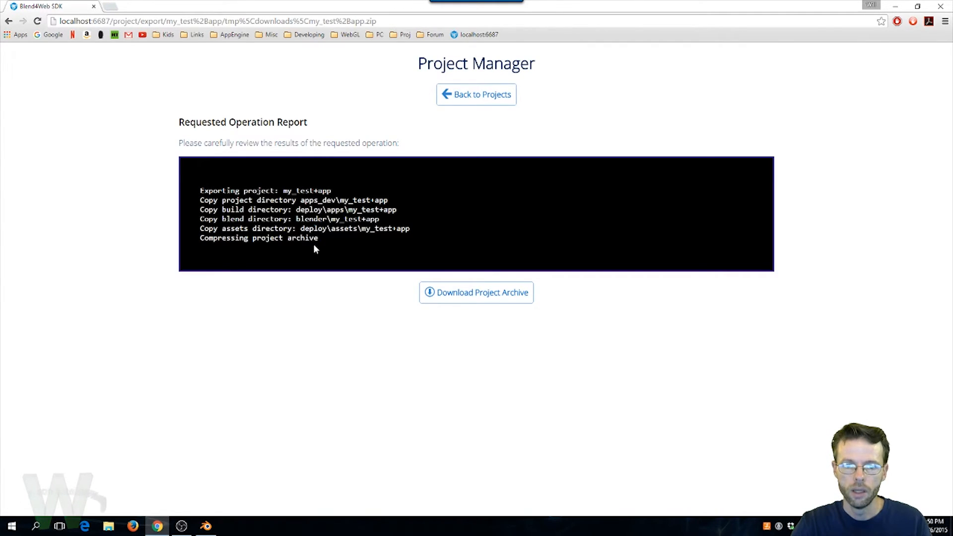
pyautogui.click(470, 295)
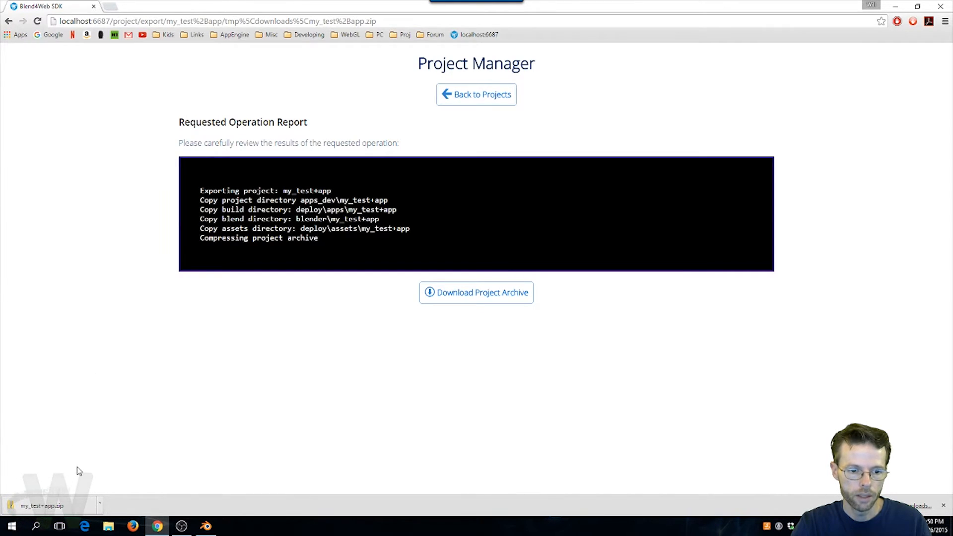
pyautogui.click(42, 505)
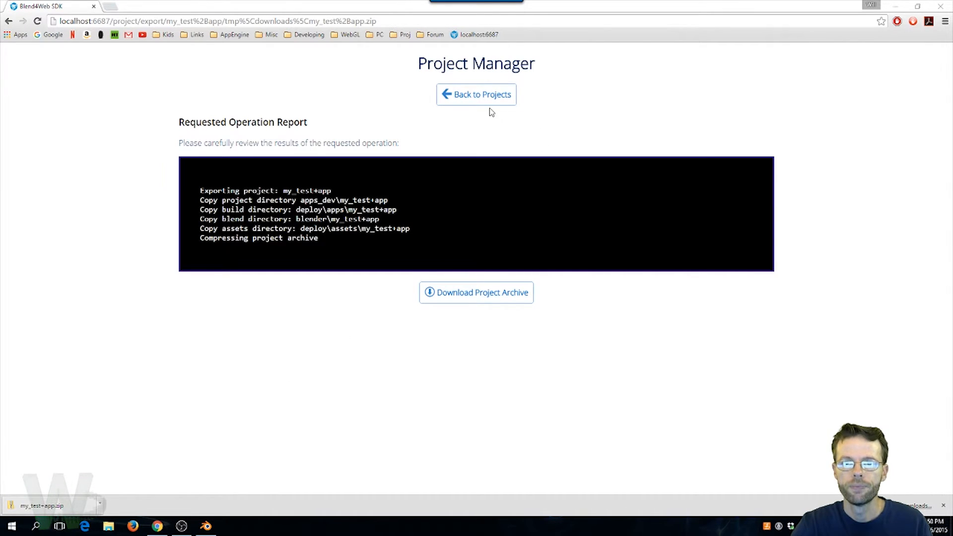
pyautogui.click(478, 99)
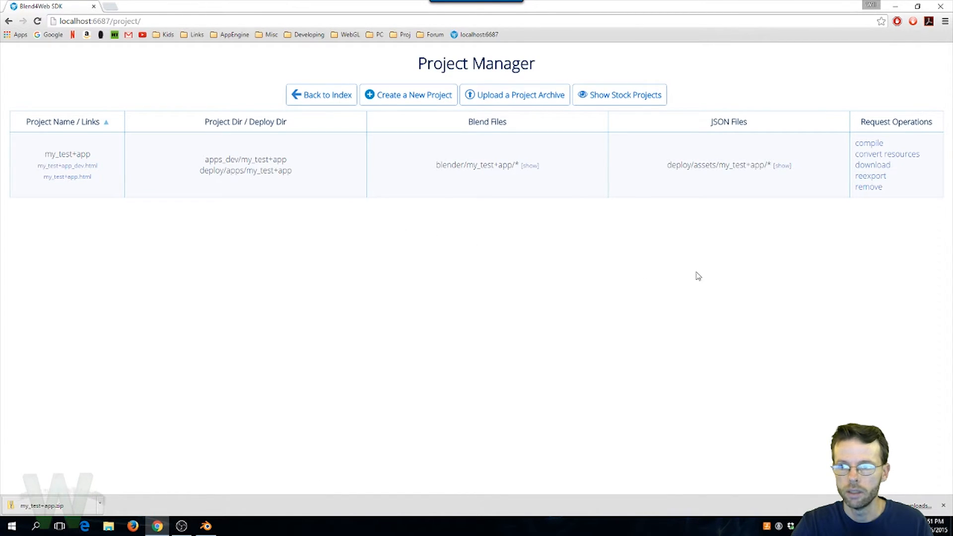
# - Remove the my_test+app project and return to the project list
pyautogui.click(869, 188)
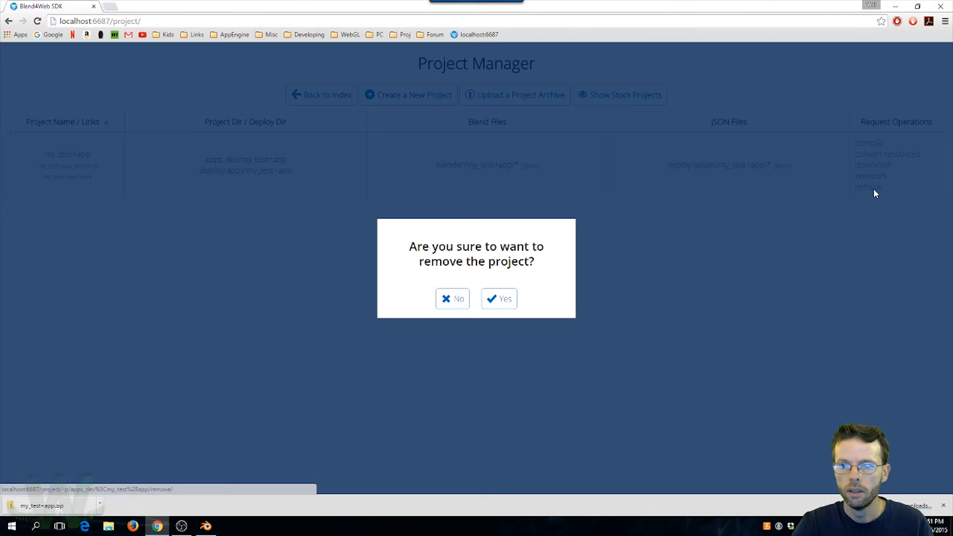
pyautogui.click(503, 299)
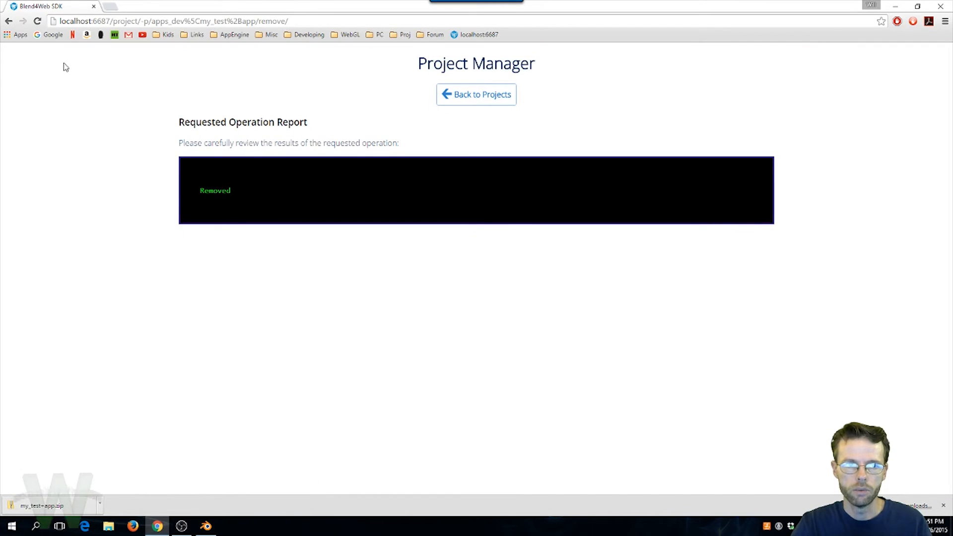
pyautogui.click(463, 95)
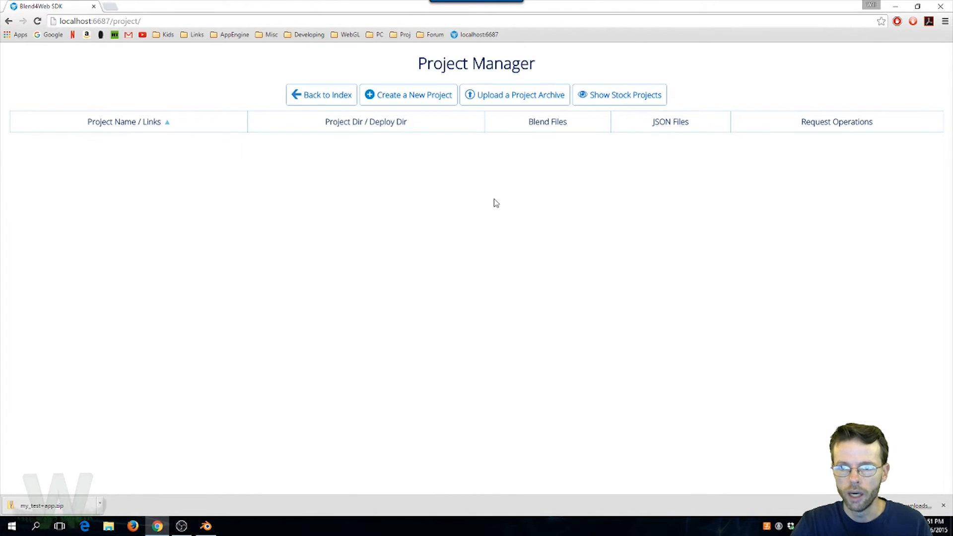
# - Upload the project archive my_test+app.zip from the Desktop and return to the project list
pyautogui.click(519, 98)
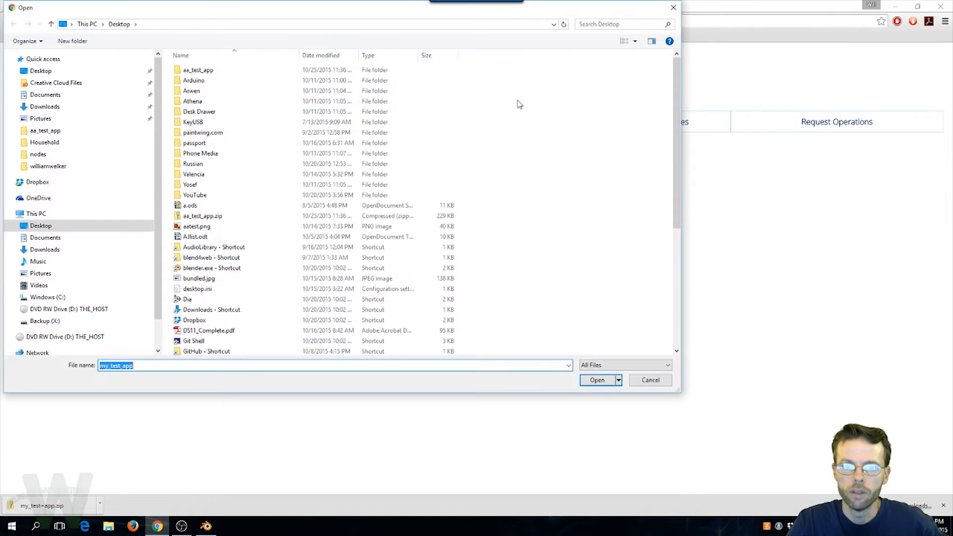
pyautogui.moveTo(681, 165); pyautogui.dragTo(679, 287)
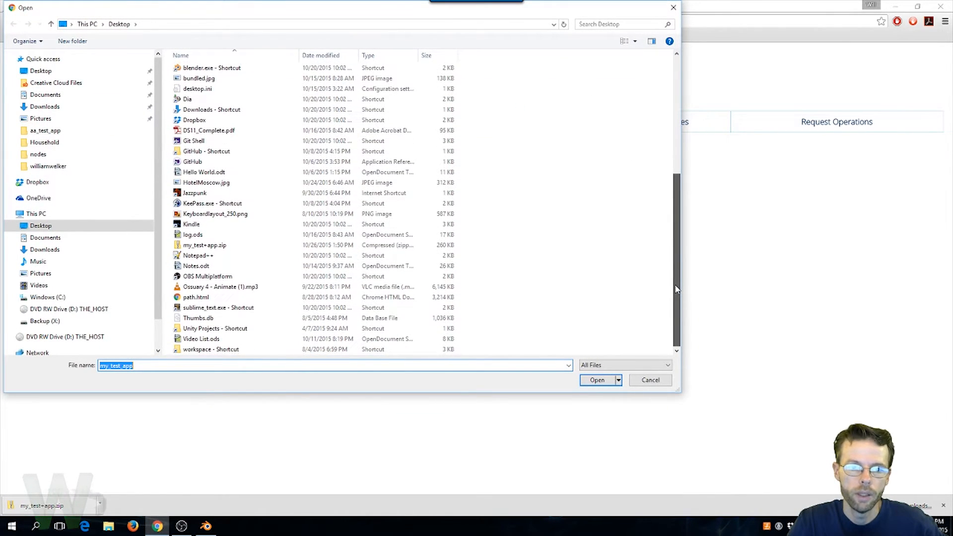
pyautogui.doubleClick(219, 247)
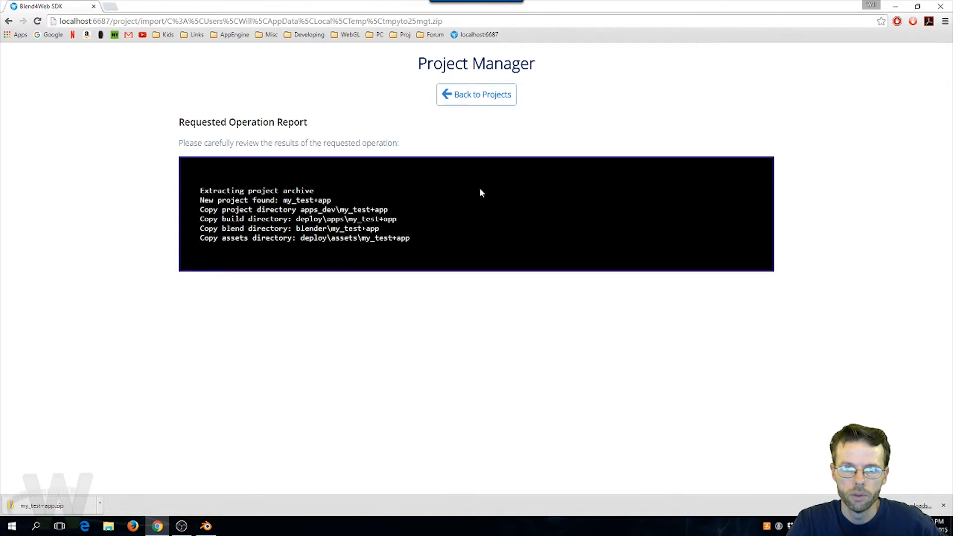
pyautogui.click(476, 98)
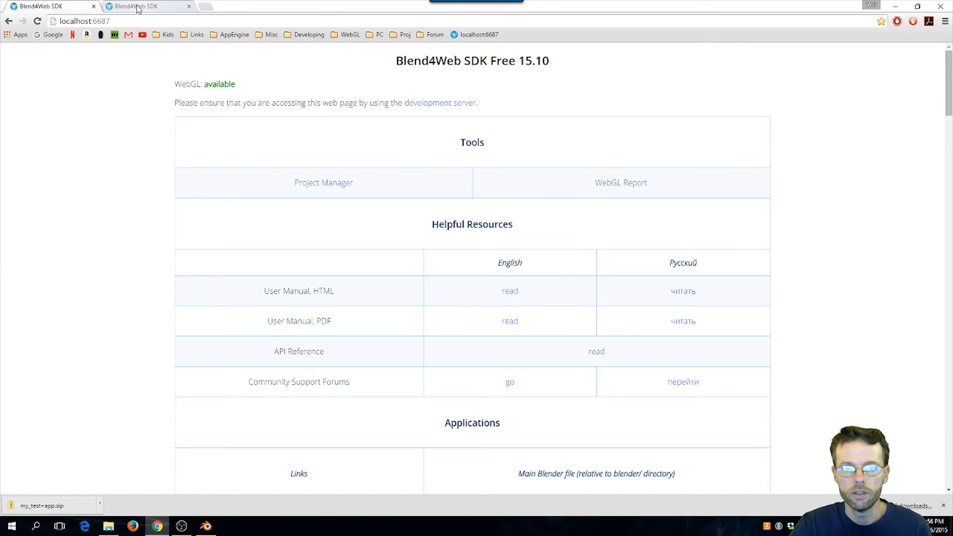
# - Look at the Blend4Web SDK 15.09 index page, and browse the stock projects in the 15.10 SDK's Project Manager
pyautogui.click(138, 7)
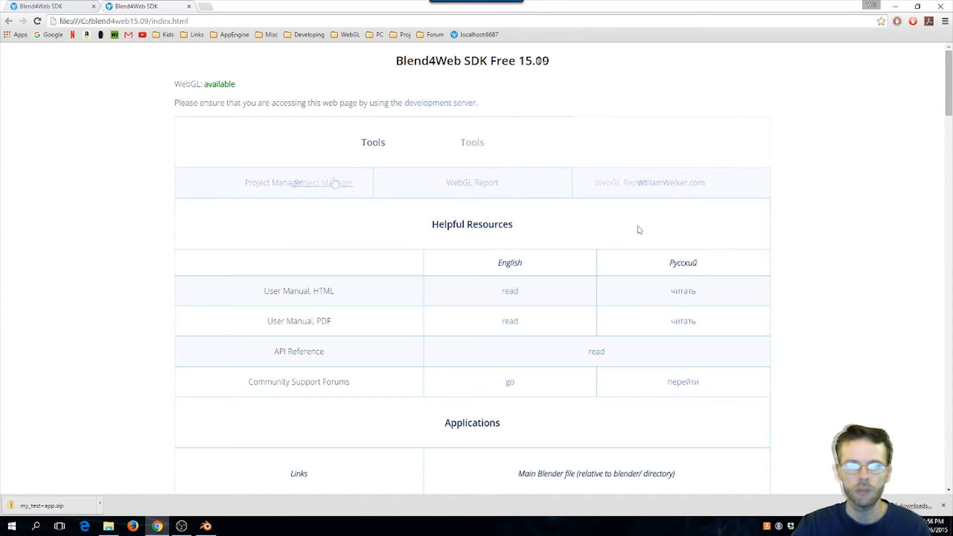
pyautogui.click(323, 184)
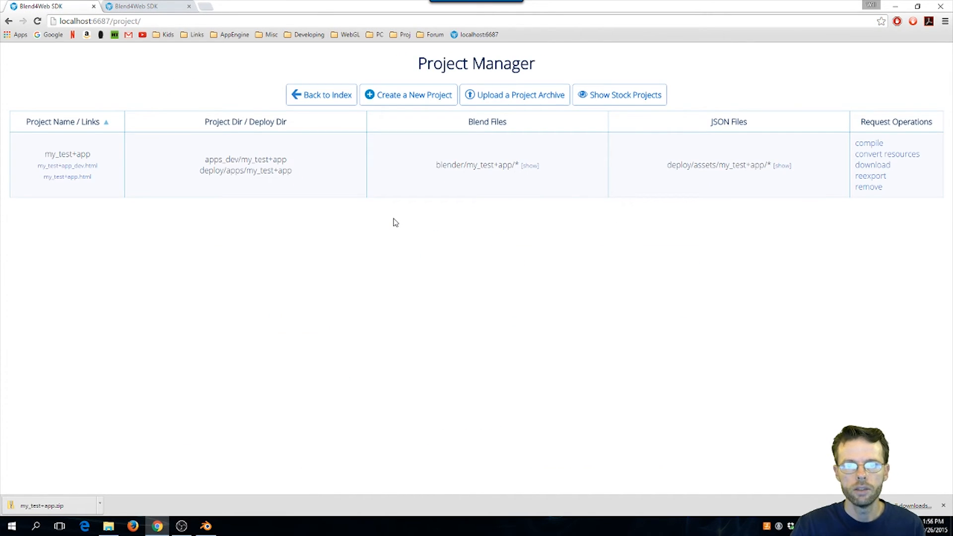
pyautogui.click(640, 96)
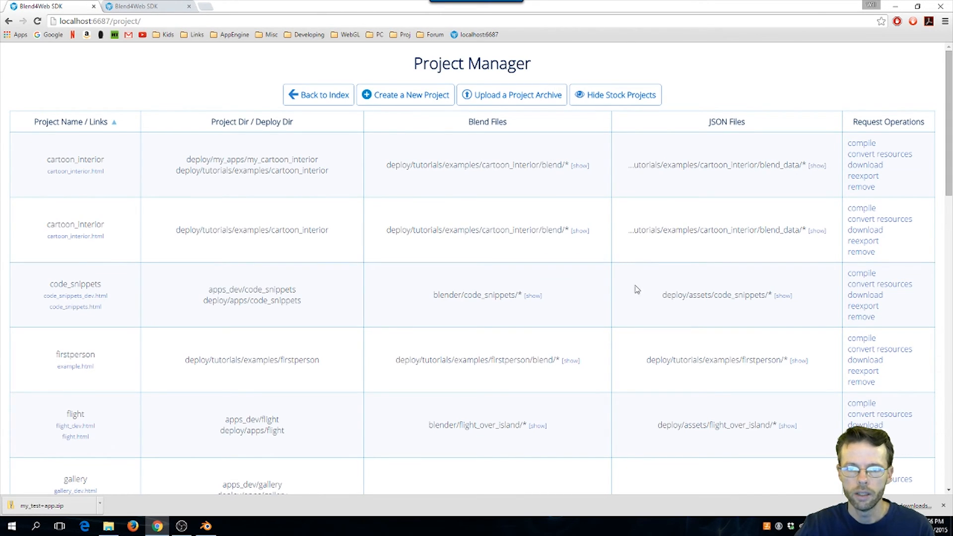
pyautogui.scroll(-4, 640, 277)
pyautogui.scroll(-15, 641, 277)
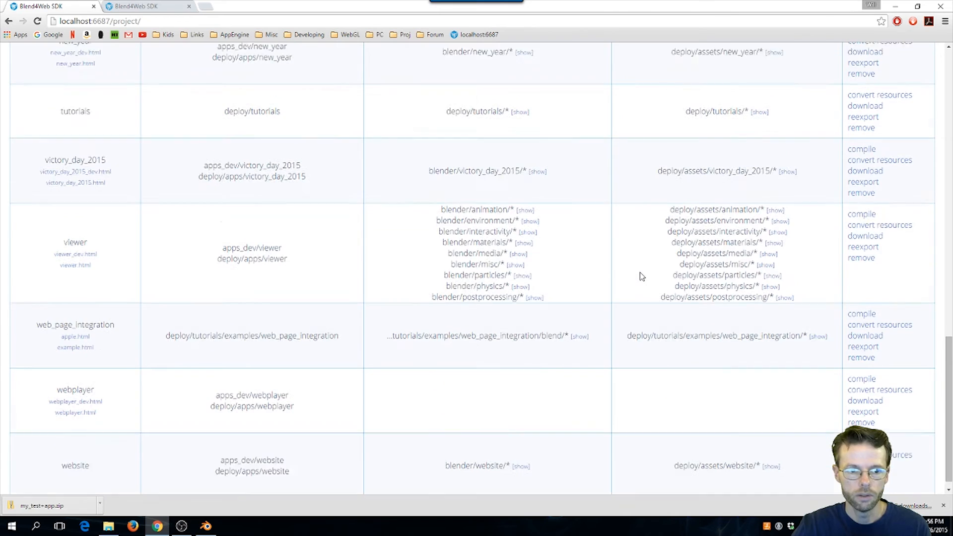
pyautogui.scroll(20, 641, 277)
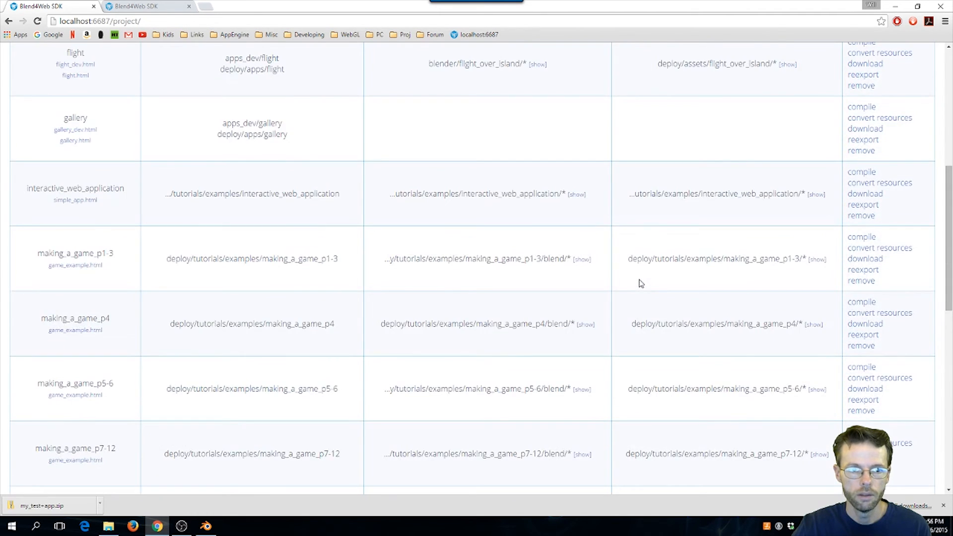